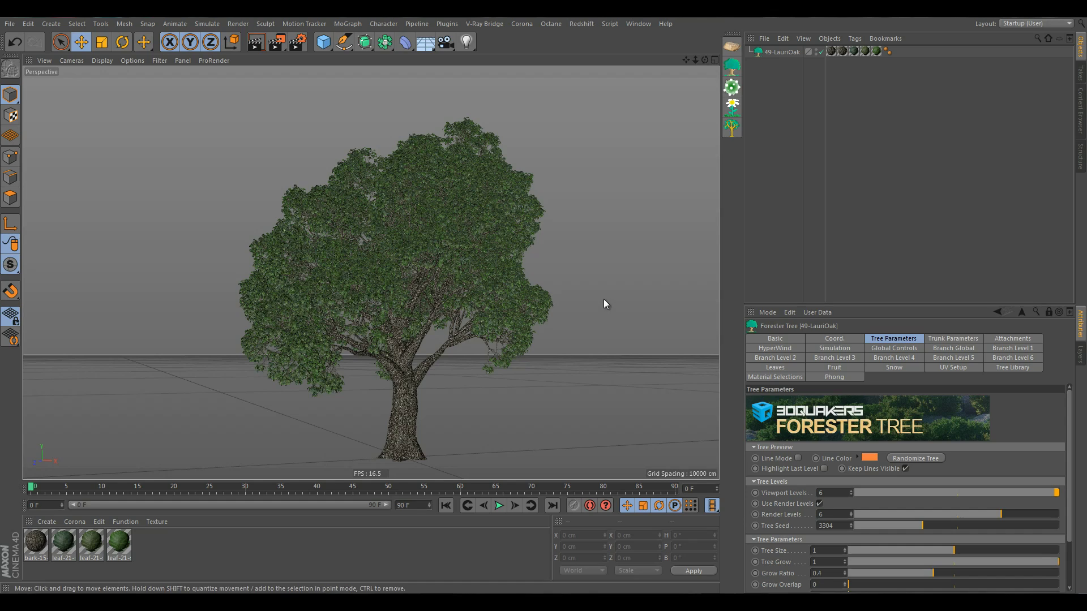
- Examine the oak tree's leaves, branches and trunk up close, along with its overall shape from several sides
{"action": "left_click_drag", "start_coordinate": [602, 293], "coordinate": [493, 310], "text": "alt"}
{"action": "mouse_move", "coordinate": [426, 305]}
{"action": "left_mouse_down", "text": "alt"}
{"action": "mouse_move", "coordinate": [317, 296]}
{"action": "mouse_move", "coordinate": [434, 298]}
{"action": "left_mouse_up", "text": "alt"}
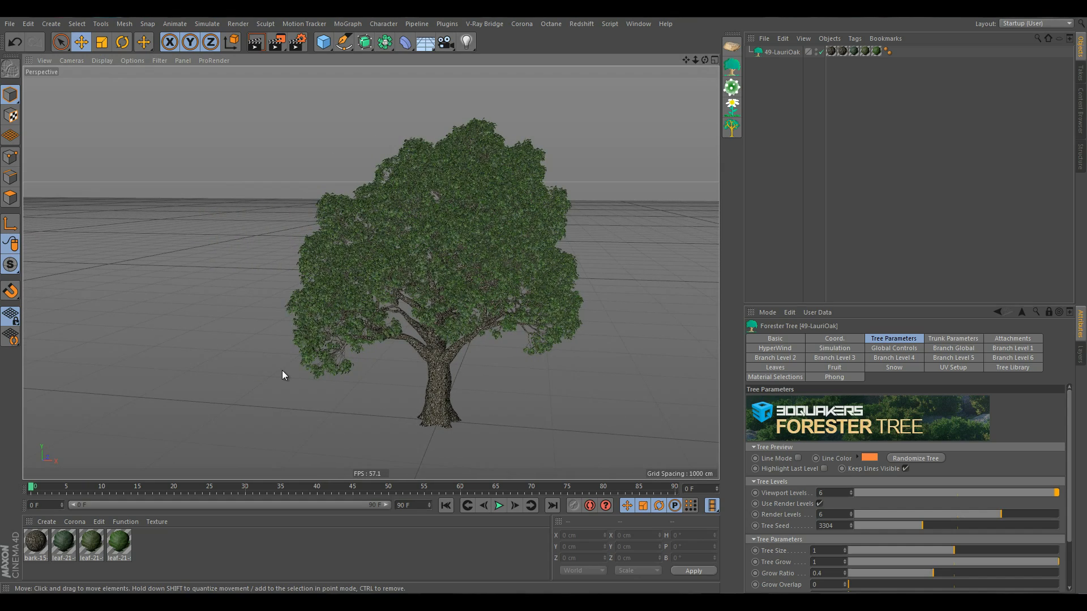
{"action": "right_click_drag", "start_coordinate": [310, 374], "coordinate": [531, 164], "text": "alt"}
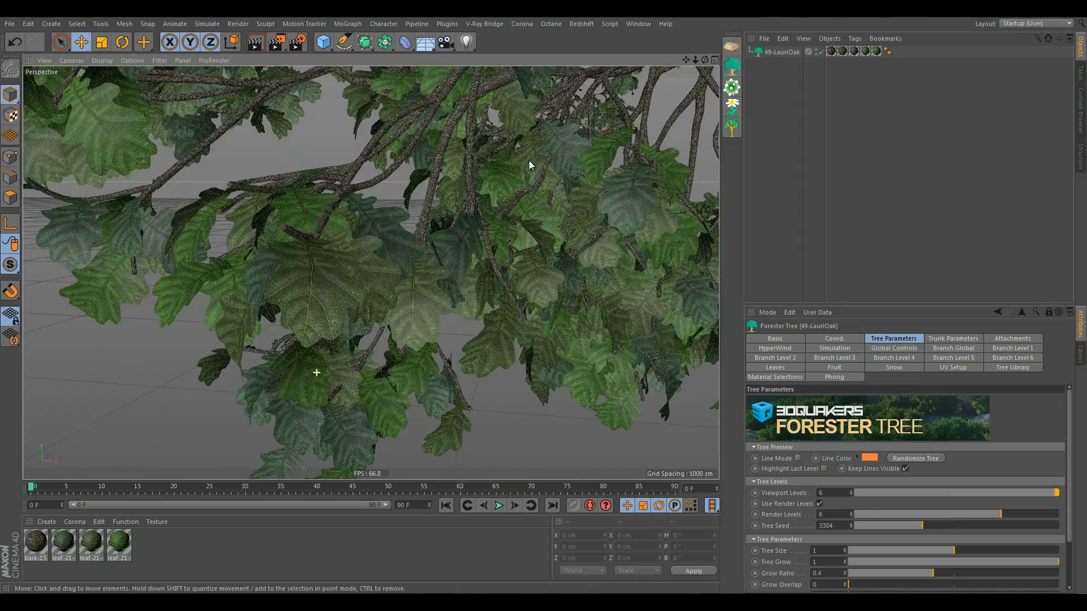
{"action": "right_click_drag", "start_coordinate": [276, 262], "coordinate": [301, 274], "text": "alt"}
{"action": "left_click_drag", "start_coordinate": [267, 253], "coordinate": [478, 279], "text": "alt"}
{"action": "left_click_drag", "start_coordinate": [371, 273], "coordinate": [406, 340], "text": "alt"}
{"action": "left_click_drag", "start_coordinate": [311, 233], "coordinate": [462, 342], "text": "alt"}
{"action": "left_click_drag", "start_coordinate": [330, 355], "coordinate": [390, 317], "text": "alt"}
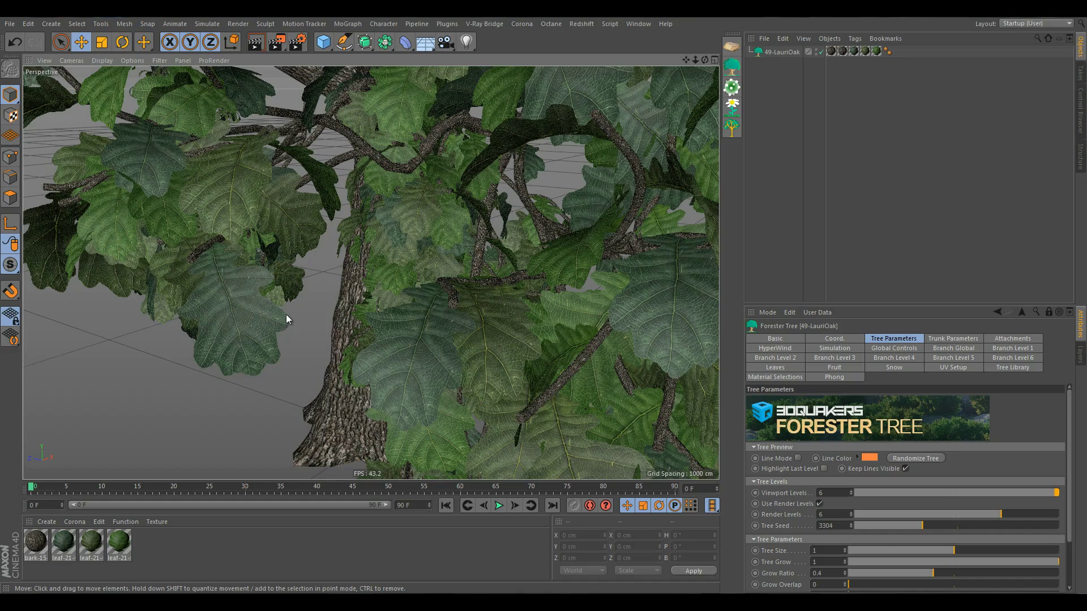
{"action": "right_click_drag", "start_coordinate": [320, 291], "coordinate": [278, 446], "text": "alt"}
{"action": "scroll", "coordinate": [382, 334], "scroll_direction": "up", "scroll_amount": 3}
{"action": "left_click_drag", "start_coordinate": [378, 292], "coordinate": [439, 293], "text": "alt"}
{"action": "middle_click_drag", "start_coordinate": [470, 248], "coordinate": [393, 468], "text": "alt"}
{"action": "left_click_drag", "start_coordinate": [422, 290], "coordinate": [510, 306], "text": "alt"}
{"action": "left_click_drag", "start_coordinate": [399, 320], "coordinate": [418, 252], "text": "alt"}
{"action": "scroll", "coordinate": [440, 304], "scroll_direction": "down", "scroll_amount": 10}
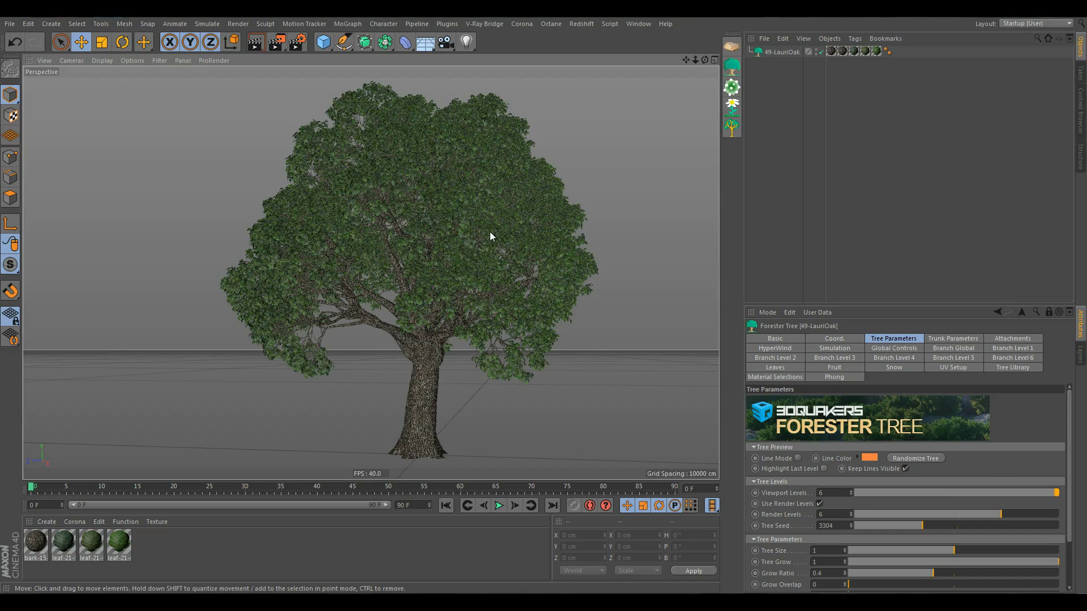
{"action": "left_click_drag", "start_coordinate": [487, 232], "coordinate": [446, 246], "text": "alt"}
{"action": "mouse_move", "coordinate": [468, 362]}
{"action": "right_mouse_down", "text": "alt"}
{"action": "mouse_move", "coordinate": [526, 259]}
{"action": "mouse_move", "coordinate": [461, 357]}
{"action": "right_mouse_up", "text": "alt"}
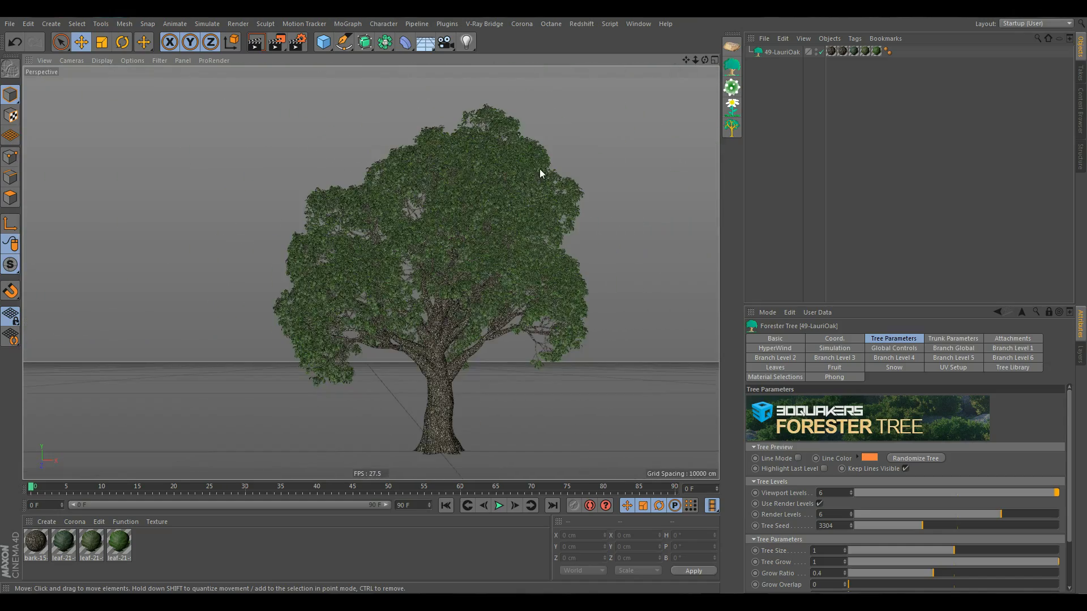
- Open the Forester 1 Expansion Pack 1 tree library and place its window clear of the oak tree
{"action": "left_click", "coordinate": [446, 23]}
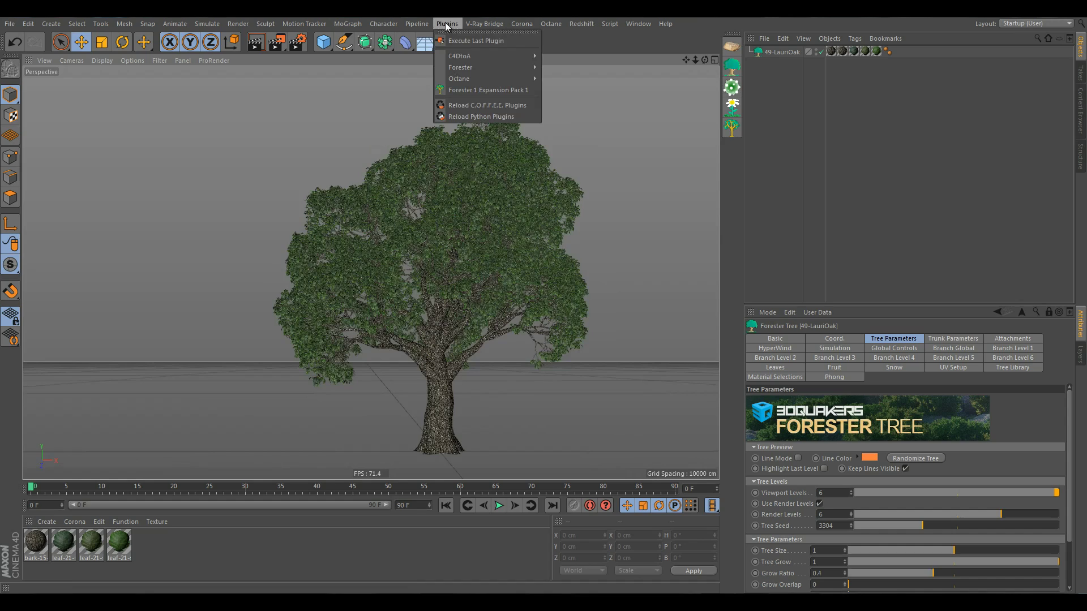
{"action": "left_click", "coordinate": [486, 89]}
{"action": "left_click_drag", "start_coordinate": [440, 95], "coordinate": [243, 77]}
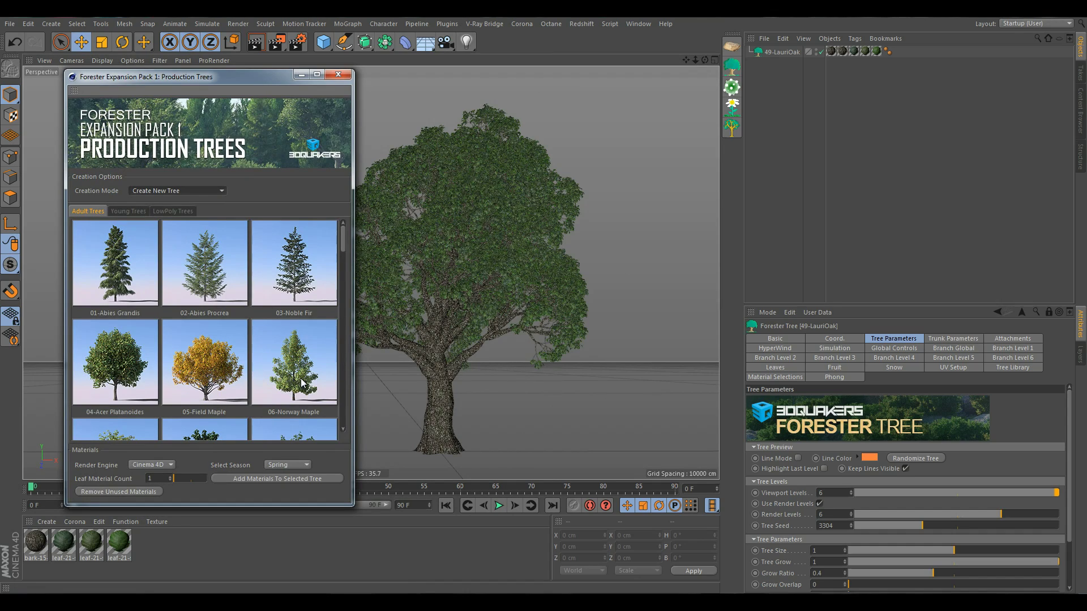
- Close all open projects without saving the changes, leaving an empty scene
{"action": "left_click", "coordinate": [10, 24]}
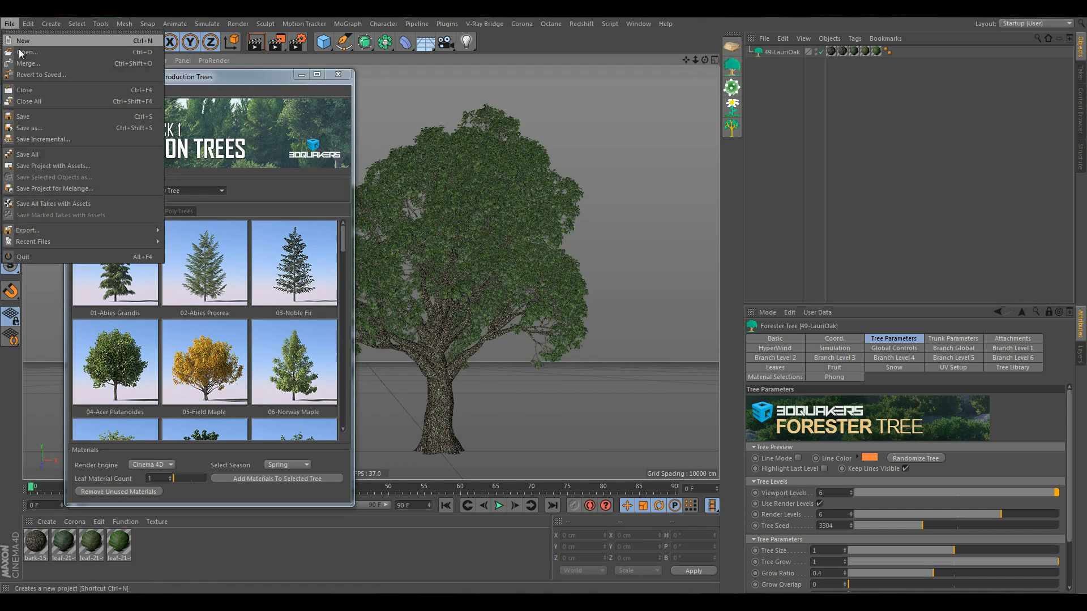
{"action": "left_click", "coordinate": [37, 102]}
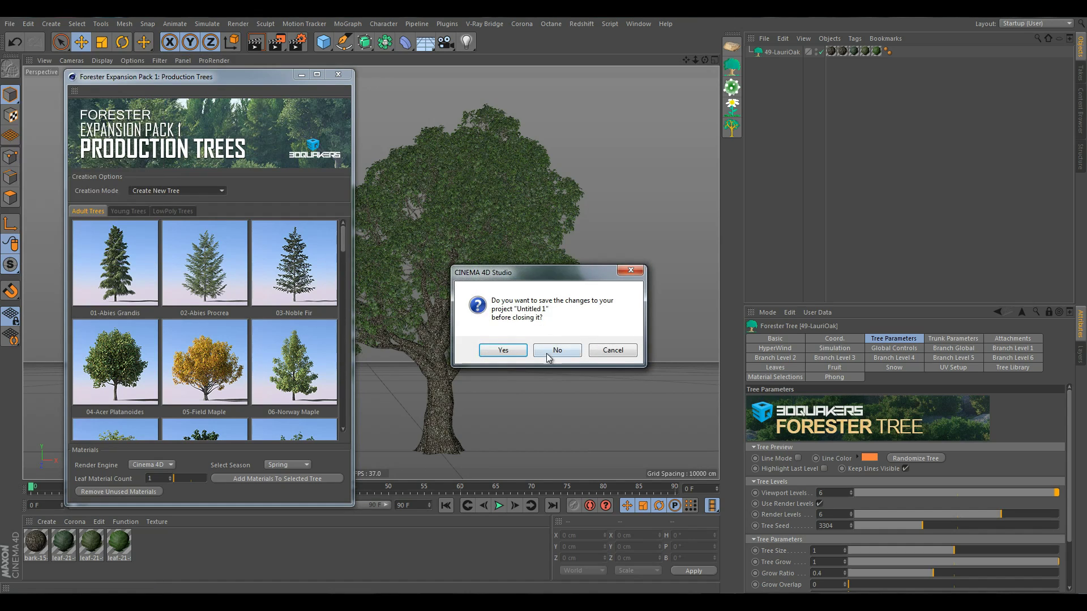
{"action": "left_click", "coordinate": [547, 353]}
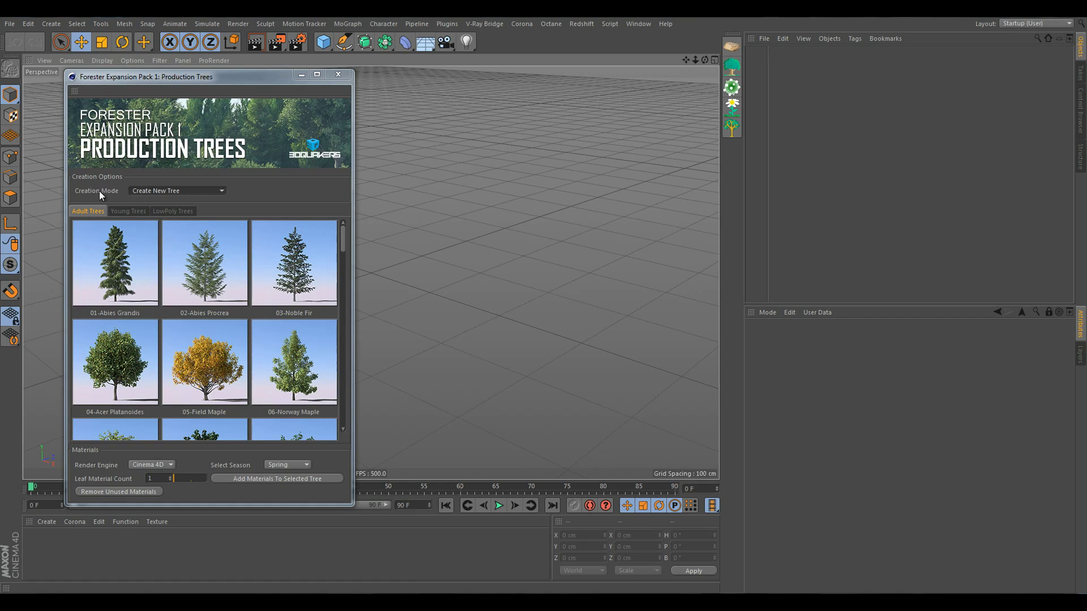
- Keep the creation mode at Create New Tree and add the 01-Abies Grandis adult tree to the scene
{"action": "left_click", "coordinate": [151, 191]}
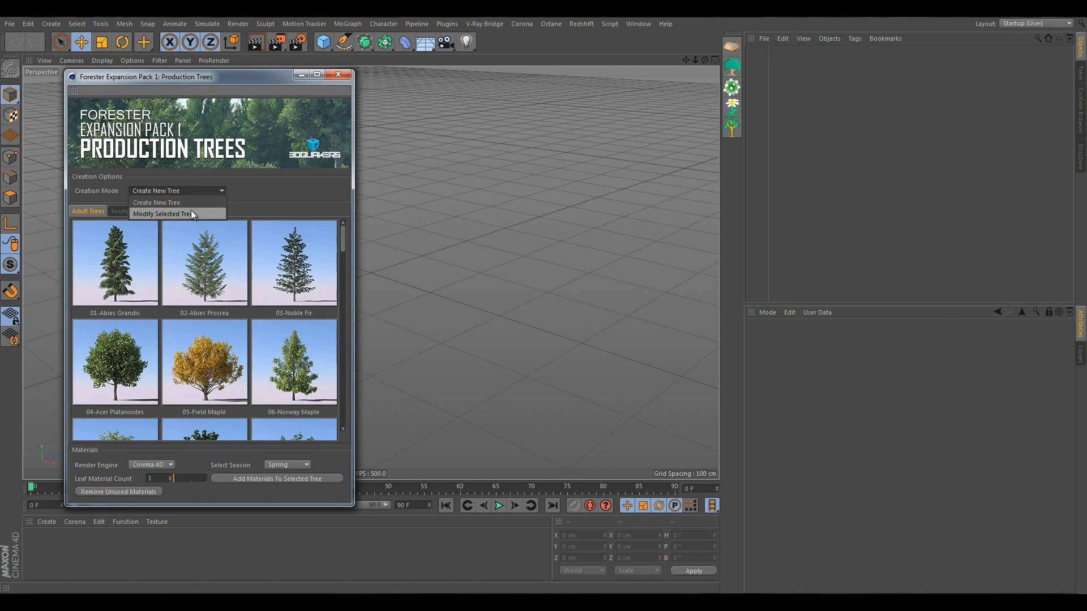
{"action": "left_click", "coordinate": [206, 208]}
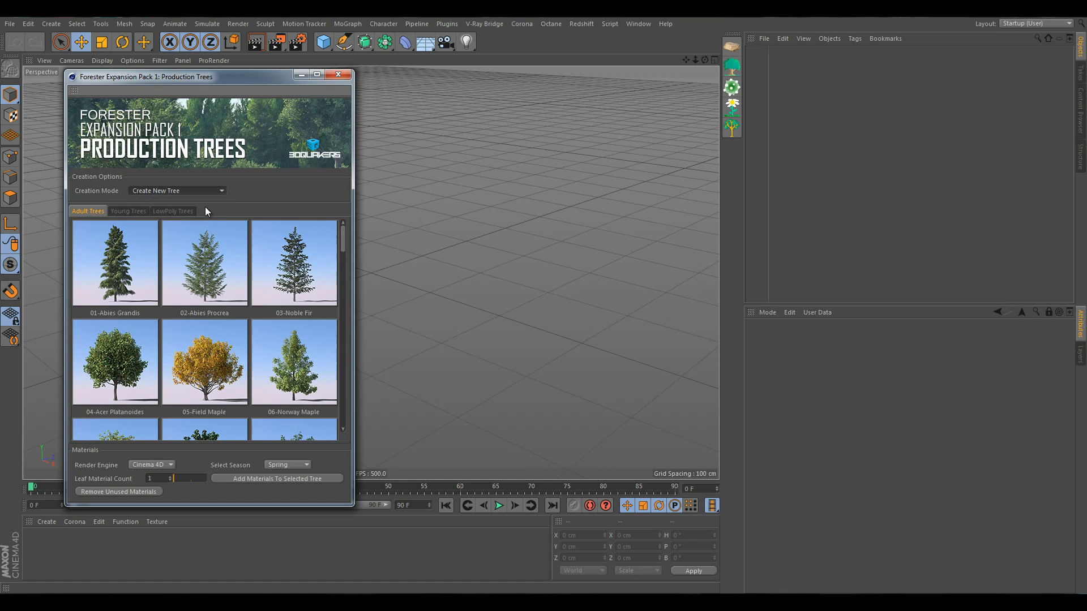
{"action": "left_click_drag", "start_coordinate": [505, 311], "coordinate": [599, 403], "text": "alt"}
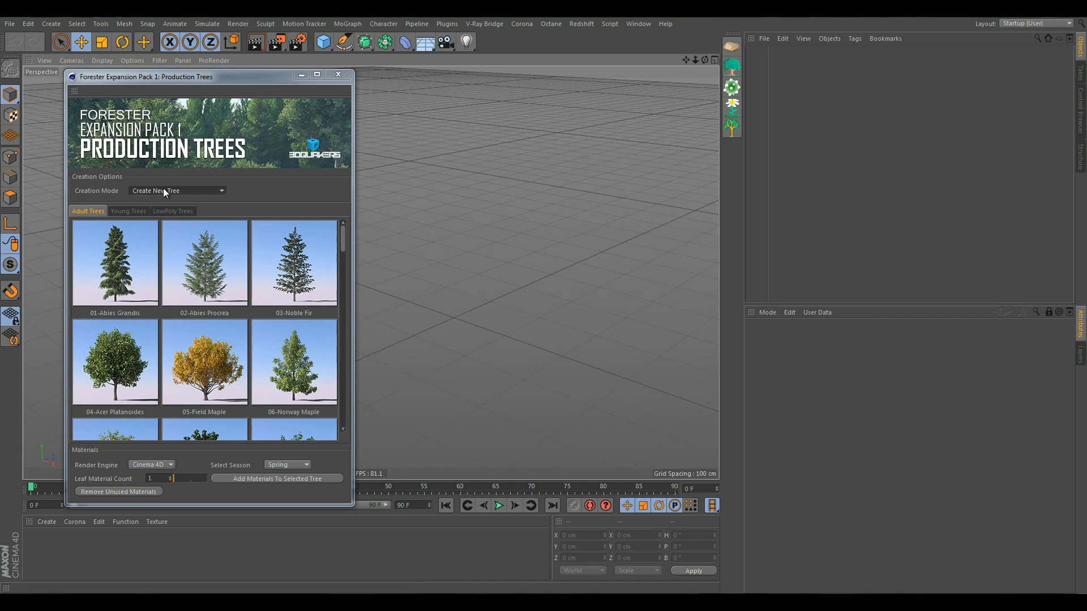
{"action": "left_click", "coordinate": [129, 264]}
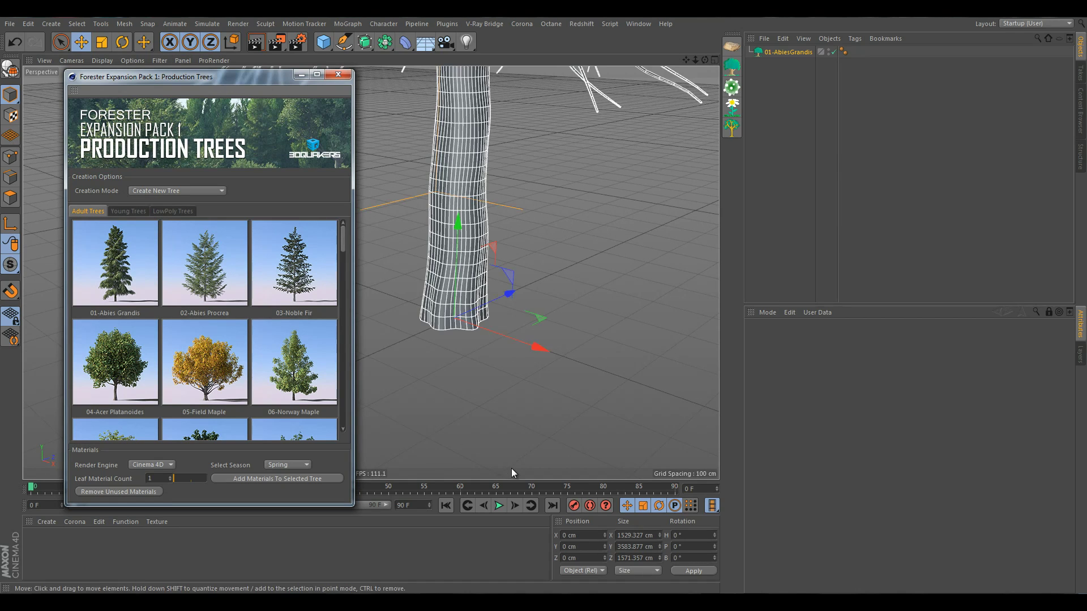
{"action": "scroll", "coordinate": [498, 423], "scroll_direction": "down", "scroll_amount": 5}
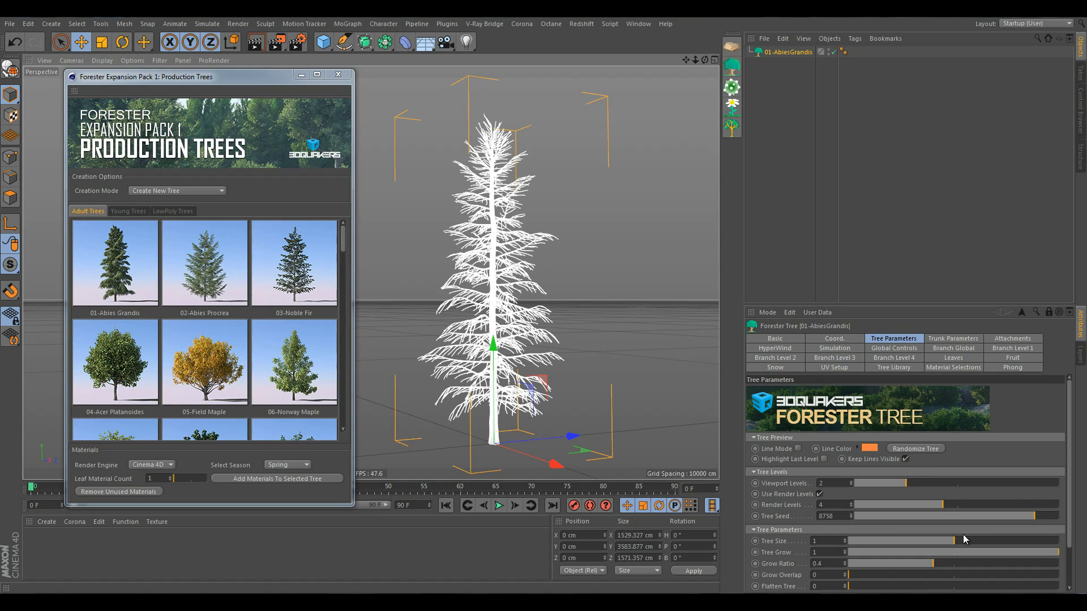
- Try adjusting the Abies Grandis tree's size and lowering its trunk height to 915 cm
{"action": "mouse_move", "coordinate": [955, 541]}
{"action": "left_mouse_down"}
{"action": "mouse_move", "coordinate": [900, 543]}
{"action": "mouse_move", "coordinate": [982, 541]}
{"action": "mouse_move", "coordinate": [954, 541]}
{"action": "left_mouse_up"}
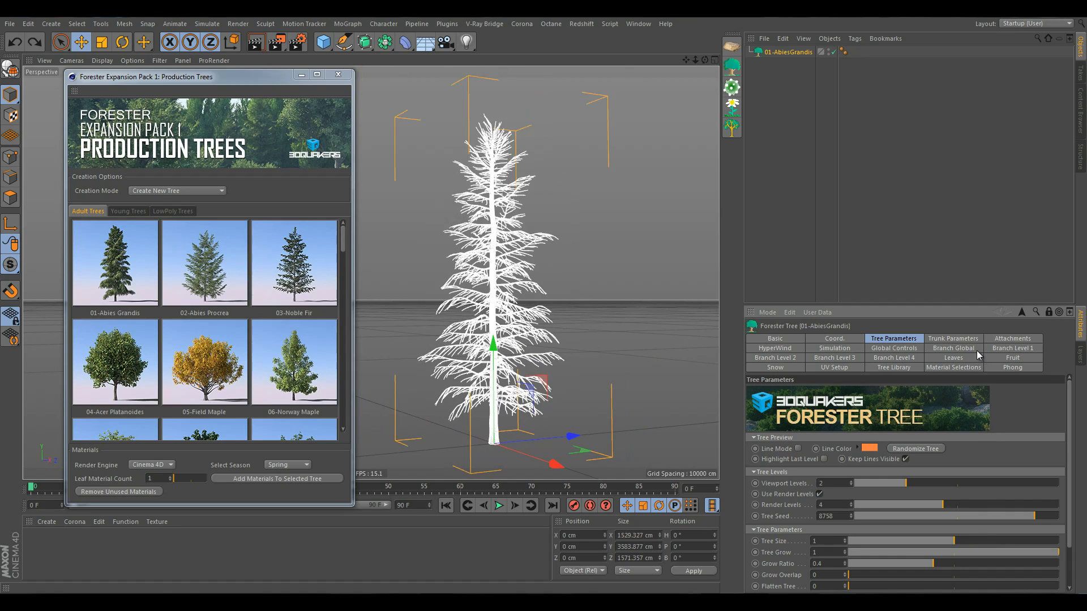
{"action": "left_click", "coordinate": [952, 338]}
{"action": "mouse_move", "coordinate": [917, 446]}
{"action": "left_mouse_down"}
{"action": "mouse_move", "coordinate": [883, 447]}
{"action": "mouse_move", "coordinate": [906, 447]}
{"action": "left_mouse_up"}
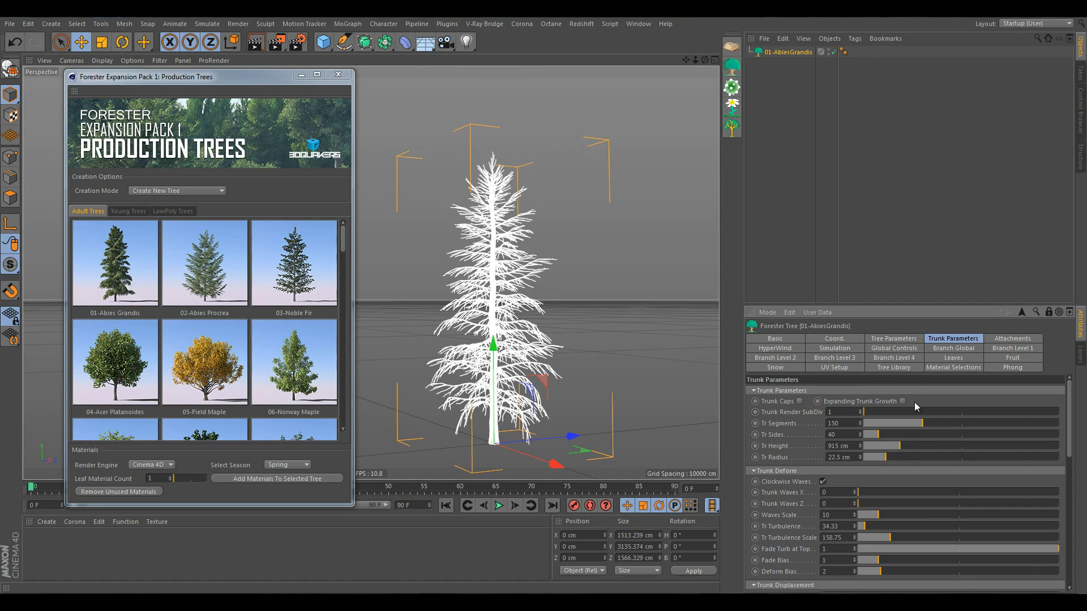
{"action": "left_click", "coordinate": [893, 339]}
- Inspect the Abies Grandis tree in the viewport and render the view to check its foliage
{"action": "left_click", "coordinate": [632, 389]}
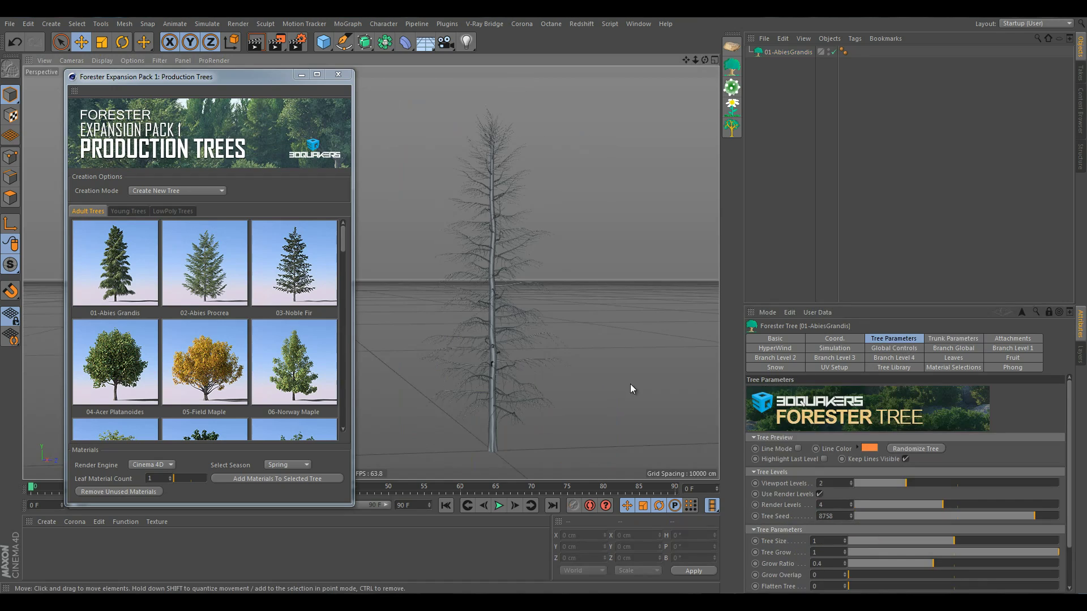
{"action": "left_click", "coordinate": [520, 387]}
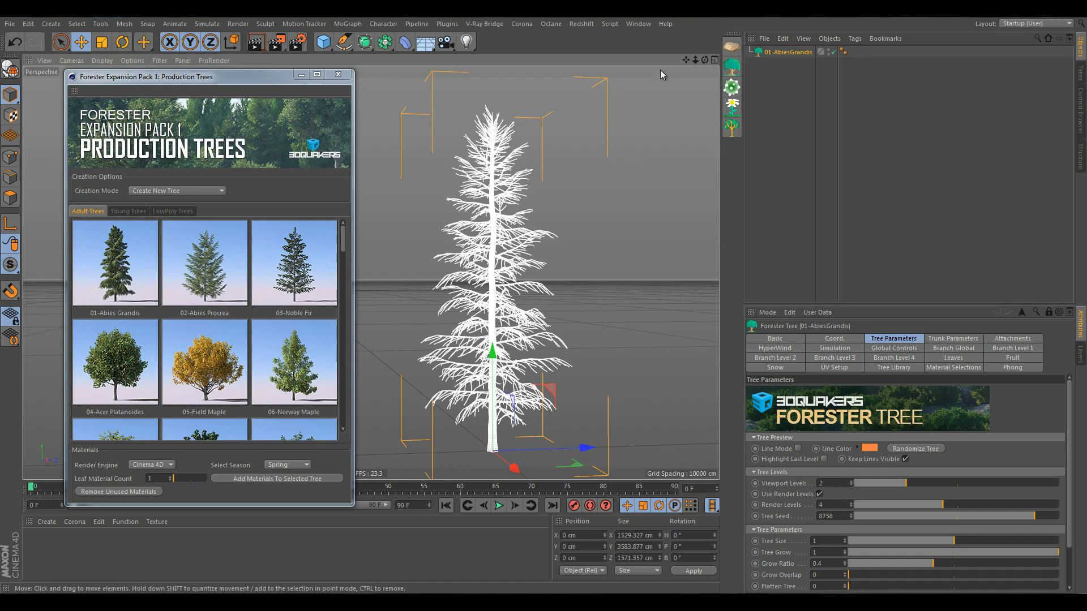
{"action": "left_click_drag", "start_coordinate": [704, 60], "coordinate": [547, 302]}
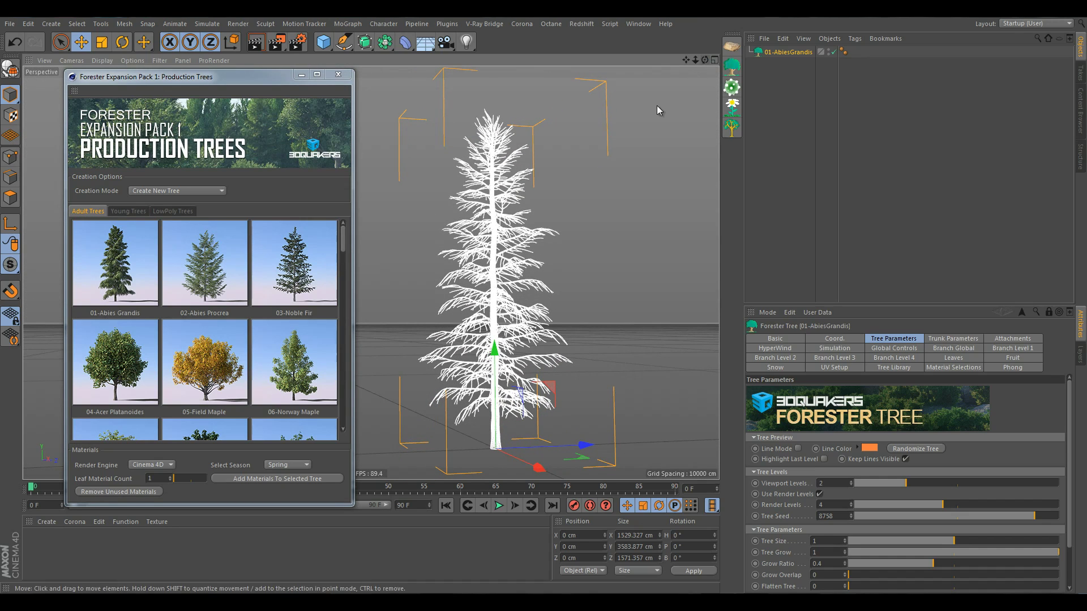
{"action": "left_click", "coordinate": [257, 44]}
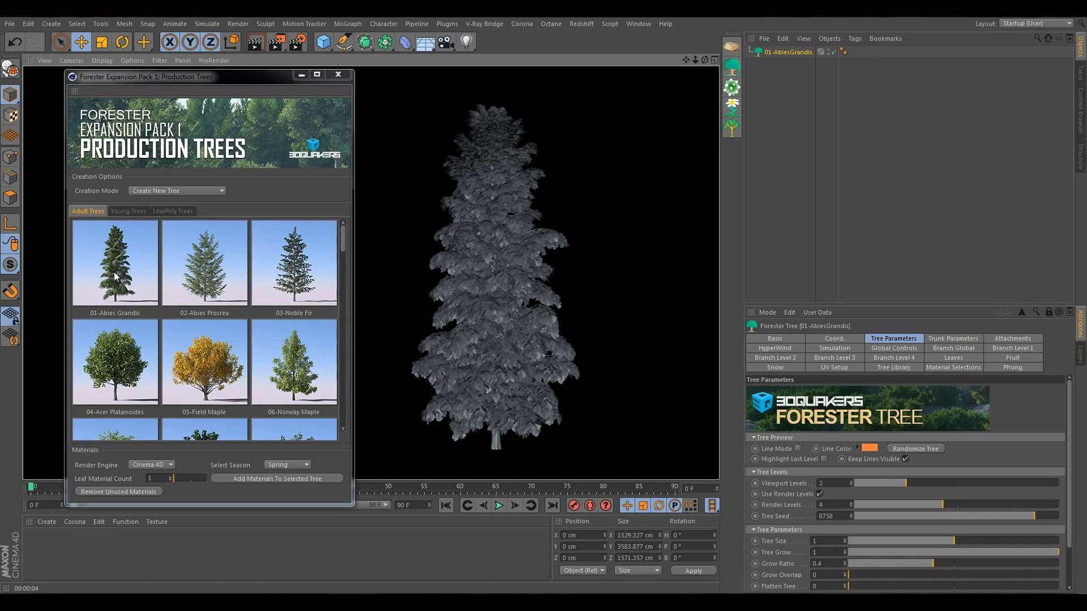
{"action": "scroll", "coordinate": [615, 321], "scroll_direction": "down", "scroll_amount": 2}
{"action": "scroll", "coordinate": [615, 321], "scroll_direction": "up", "scroll_amount": 2}
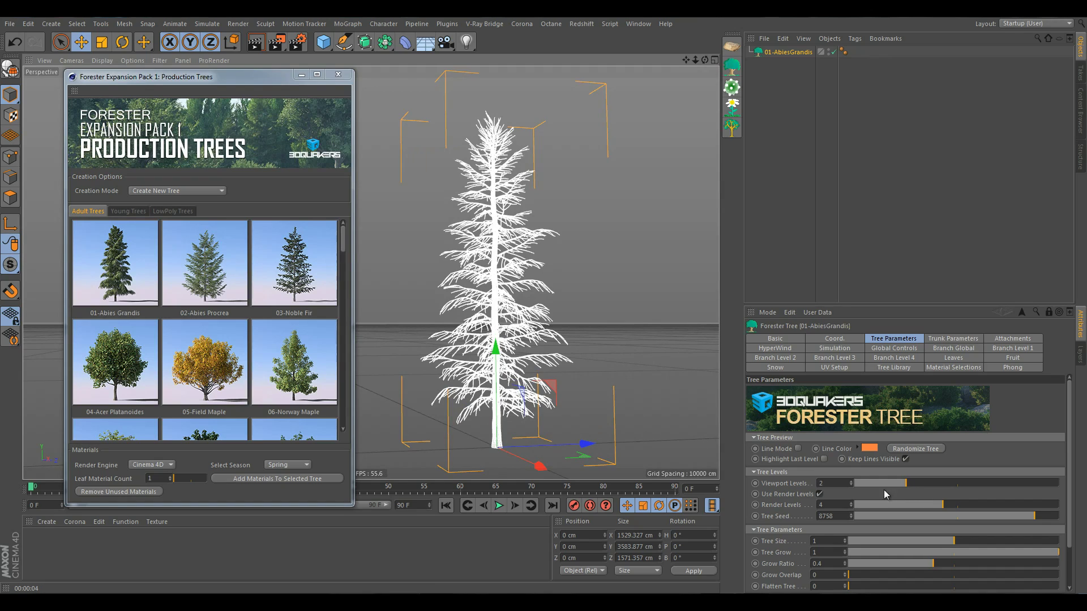
- Set the Abies Grandis tree's viewport levels to 4 and check its full foliage in the viewport
{"action": "left_click", "coordinate": [851, 482]}
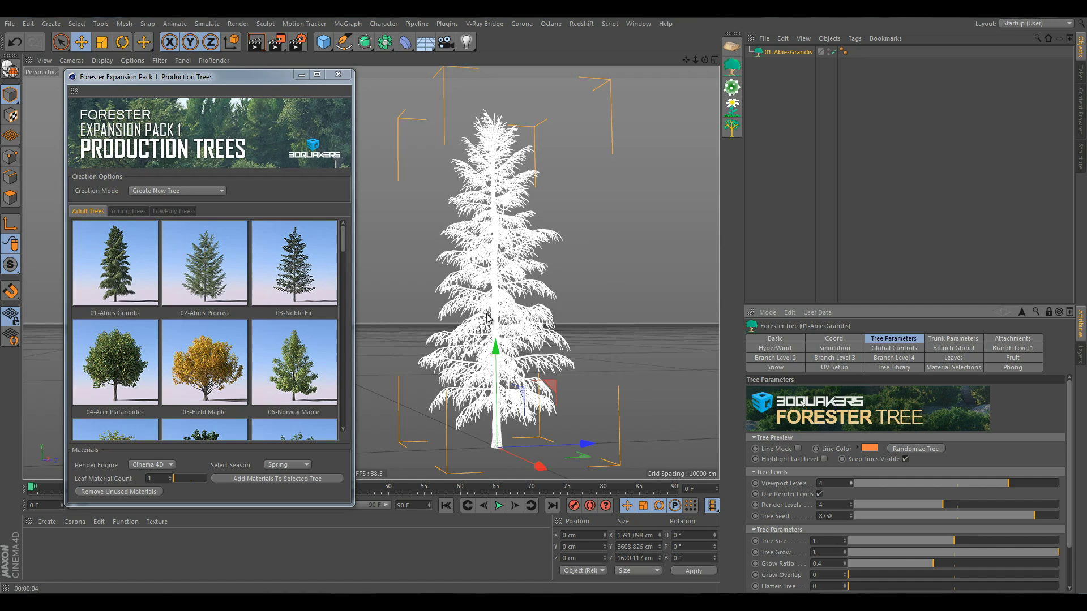
{"action": "left_click", "coordinate": [637, 309]}
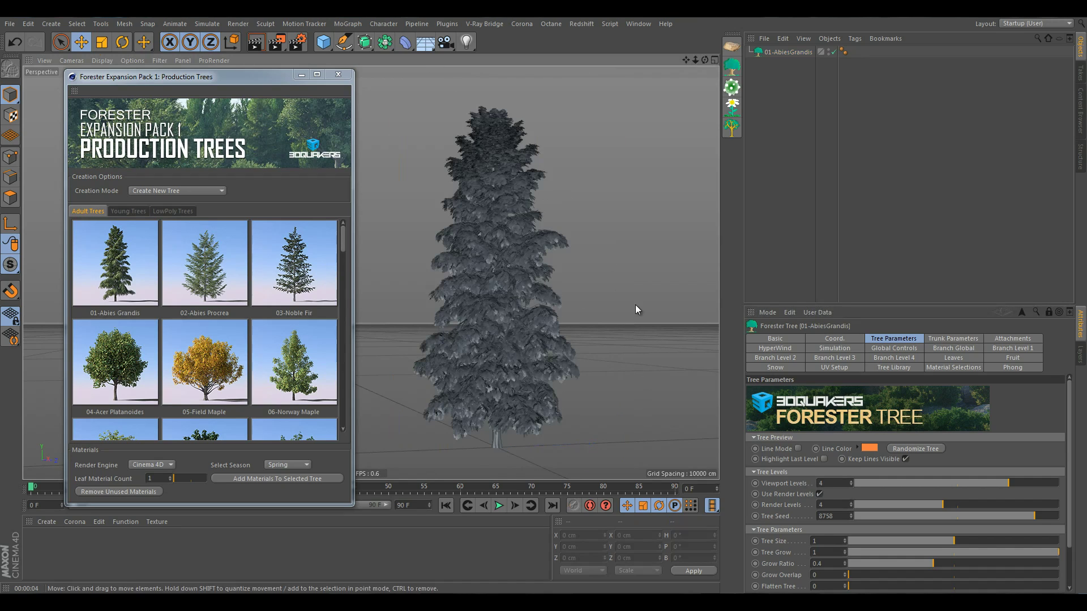
{"action": "left_click_drag", "start_coordinate": [543, 303], "coordinate": [543, 300], "text": "alt"}
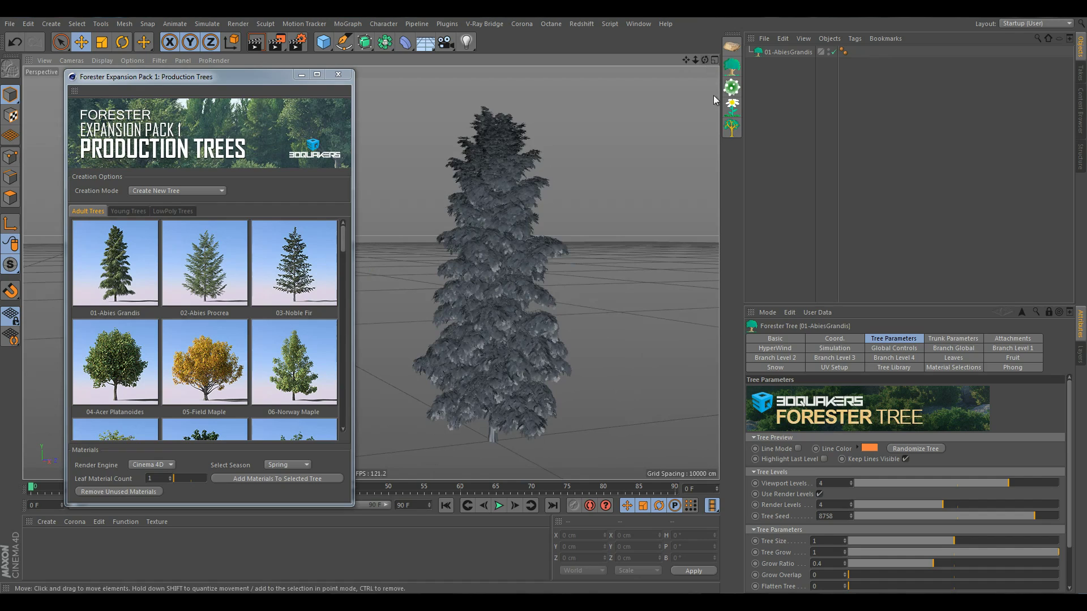
{"action": "left_click", "coordinate": [843, 483]}
{"action": "left_click", "coordinate": [523, 362]}
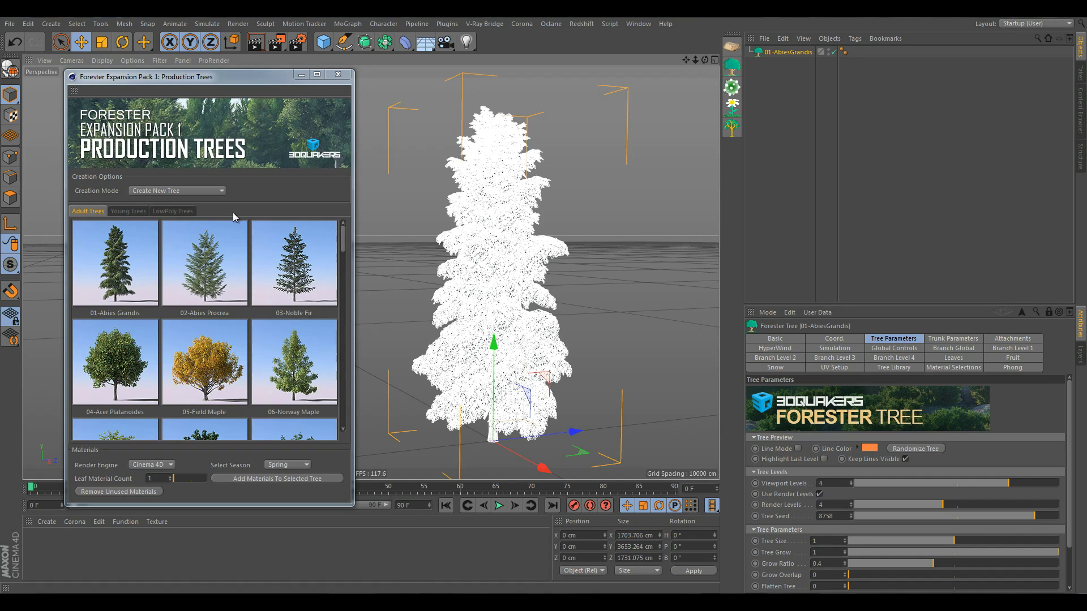
- Switch the creation mode to Modify Selected Tree and reapply the 01-Abies Grandis preset to the selected tree
{"action": "left_click", "coordinate": [176, 191]}
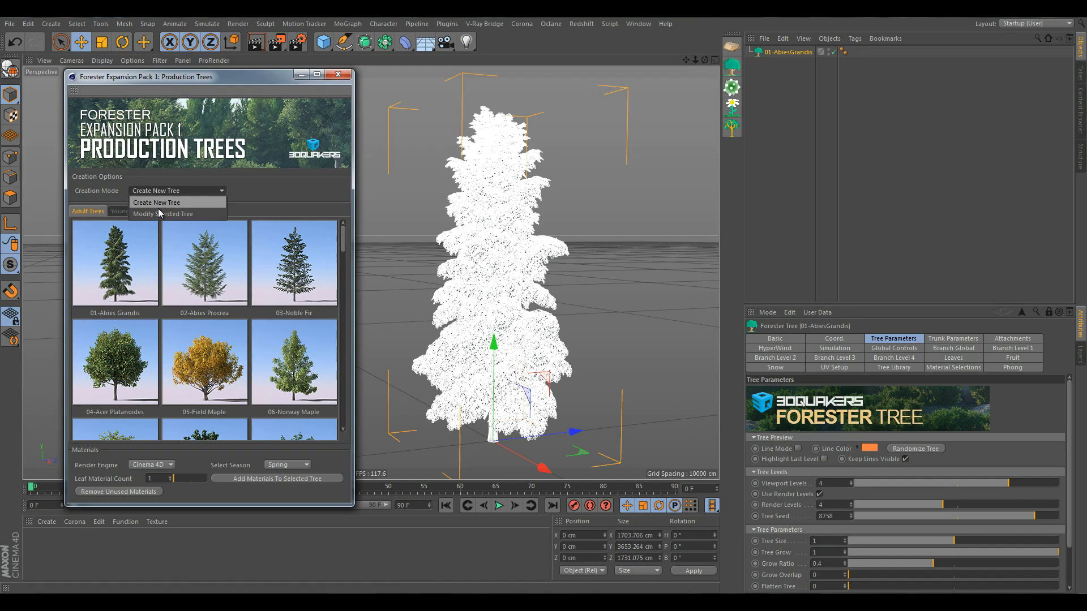
{"action": "left_click", "coordinate": [159, 214]}
{"action": "left_click", "coordinate": [130, 278]}
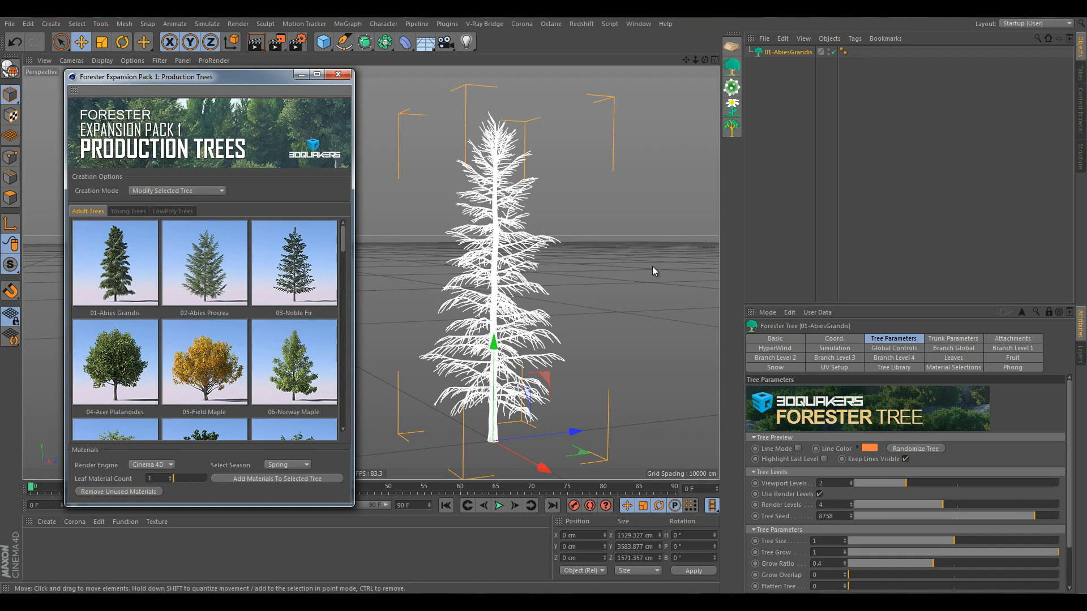
{"action": "left_click", "coordinate": [674, 272]}
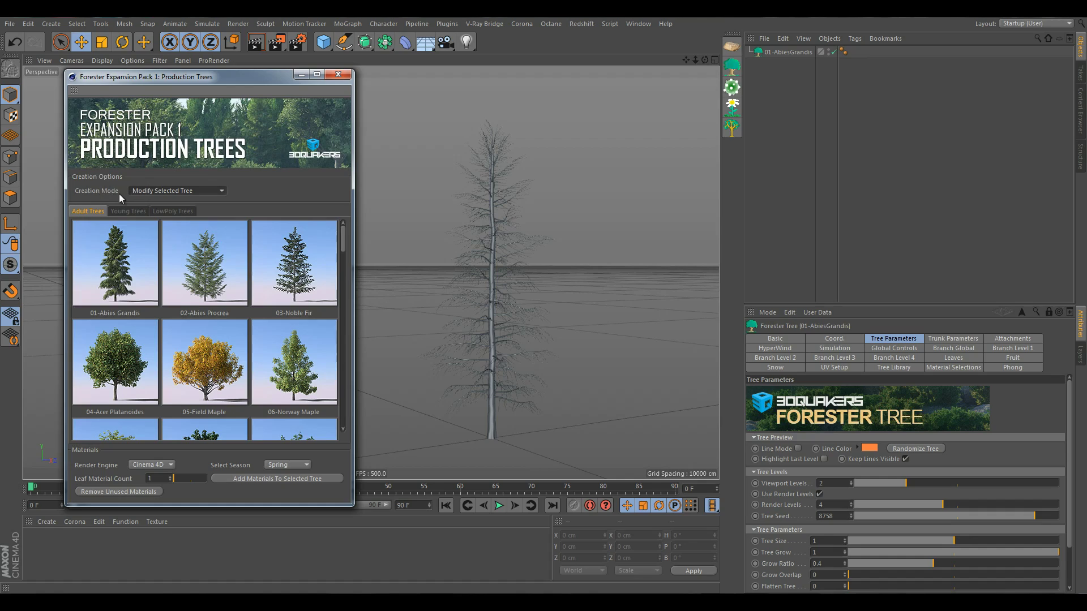
- Switch back to Create New Tree and add Abies Procrea, Noble Fir, Acer Platanoides, Field Maple and Norway Maple from the adult trees
{"action": "left_click", "coordinate": [168, 191]}
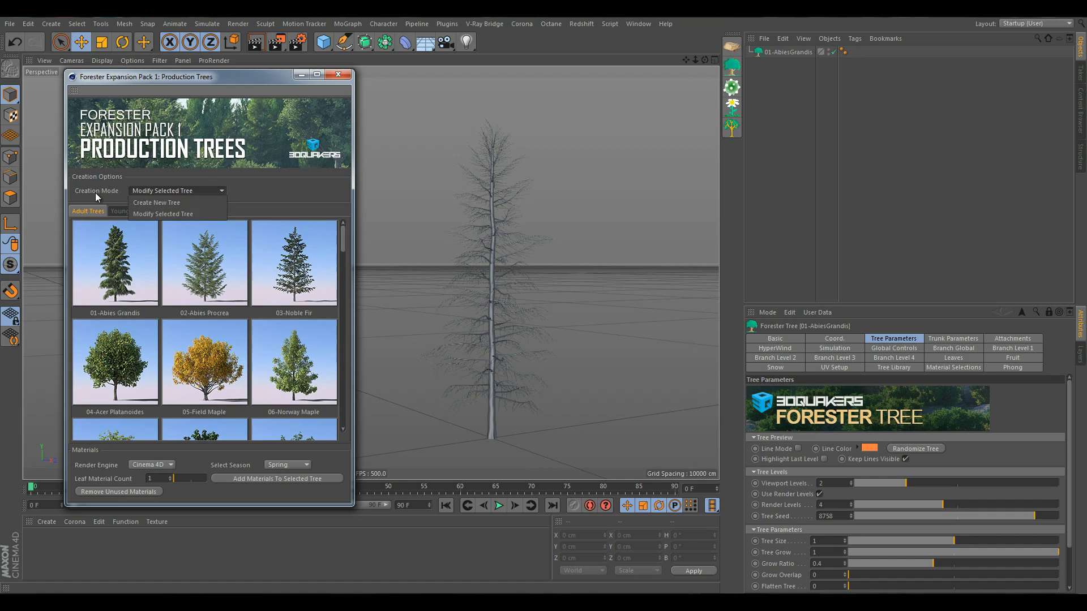
{"action": "left_click", "coordinate": [152, 202]}
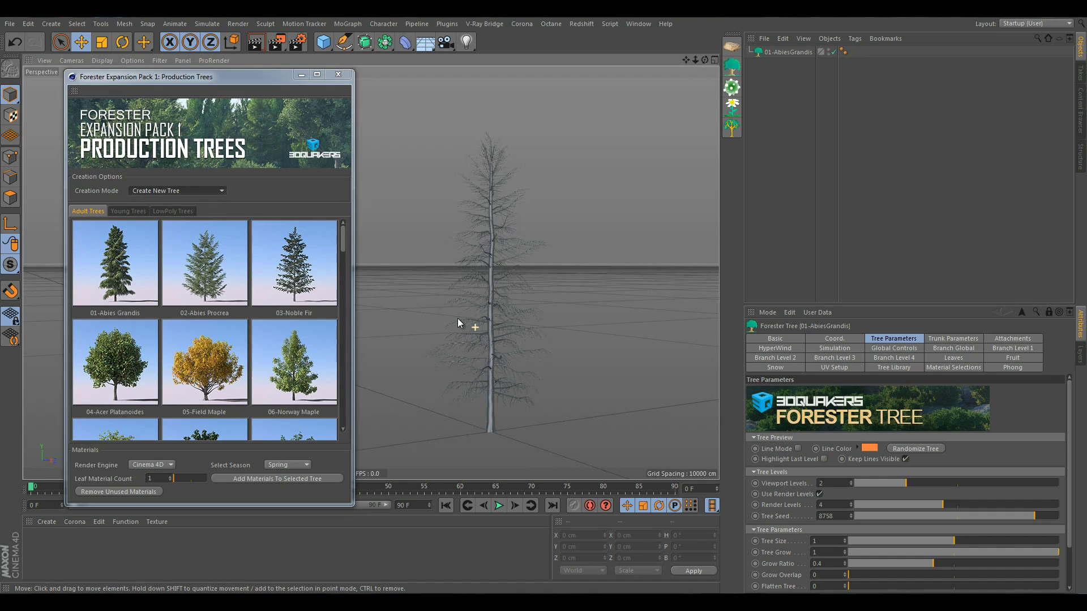
{"action": "left_click", "coordinate": [233, 286]}
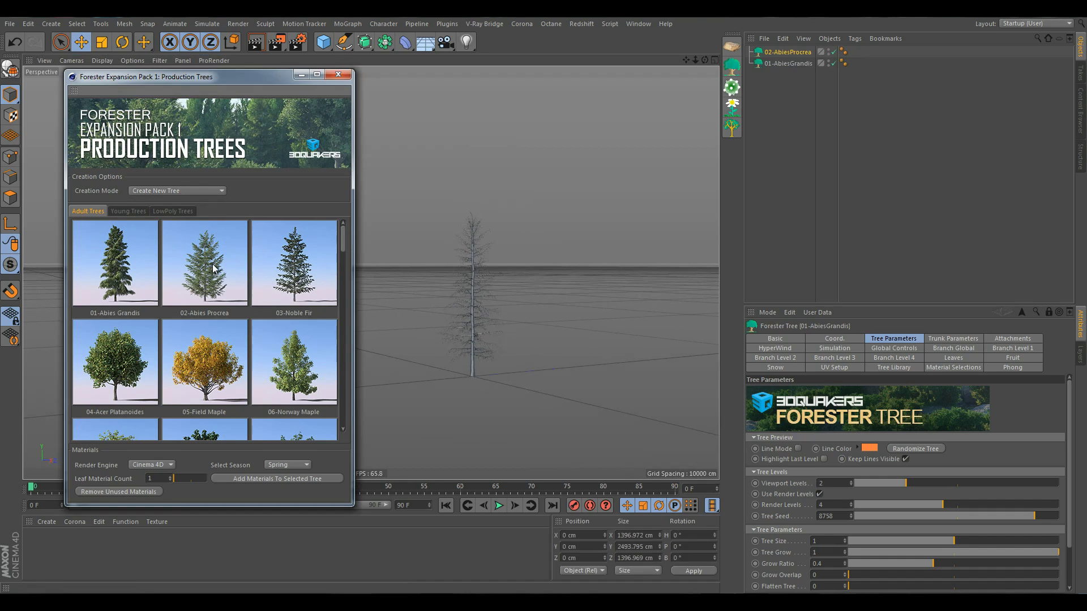
{"action": "left_click", "coordinate": [307, 267]}
{"action": "left_click", "coordinate": [131, 365]}
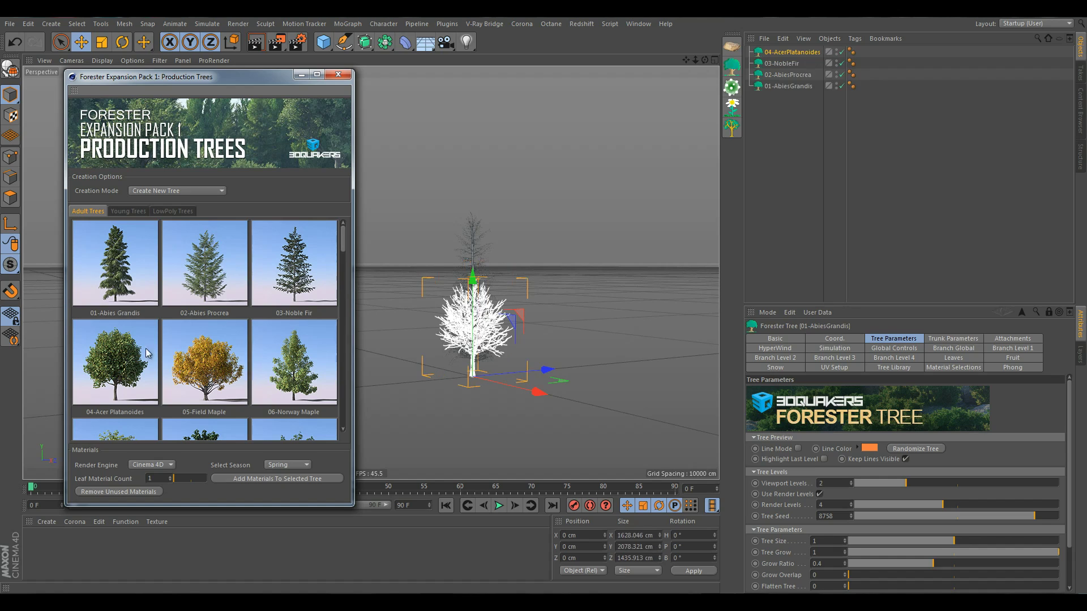
{"action": "left_click", "coordinate": [208, 363]}
{"action": "left_click", "coordinate": [293, 362]}
- Move the stacked trees apart along the ground so that each one stands on its own in the viewport
{"action": "left_click_drag", "start_coordinate": [490, 294], "coordinate": [563, 327], "text": "alt"}
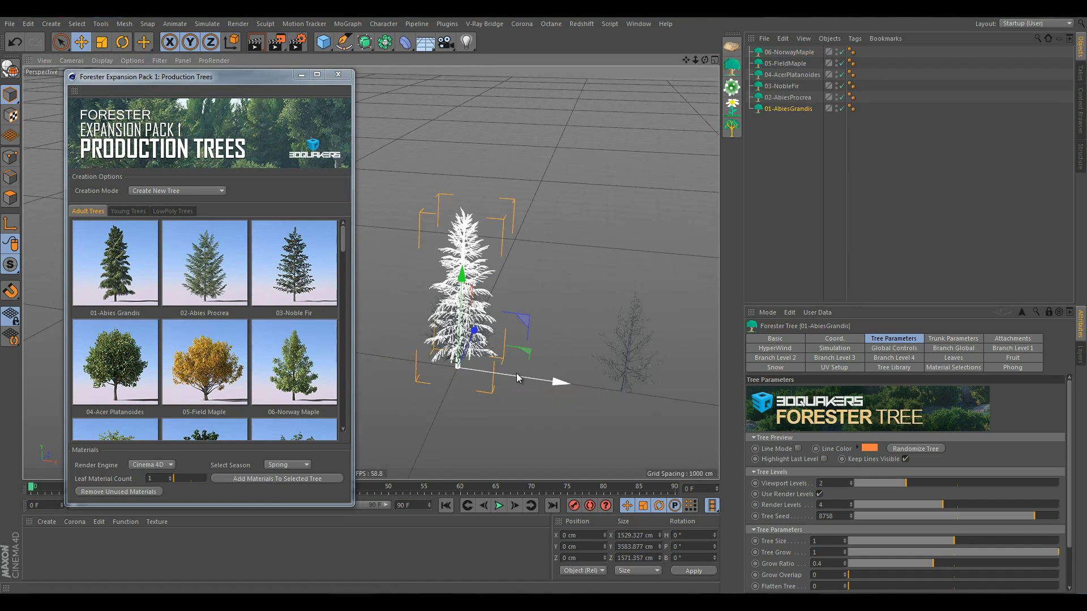
{"action": "left_click_drag", "start_coordinate": [517, 373], "coordinate": [608, 386]}
{"action": "left_click", "coordinate": [458, 341]}
{"action": "left_click_drag", "start_coordinate": [526, 382], "coordinate": [423, 372]}
{"action": "left_click", "coordinate": [463, 320]}
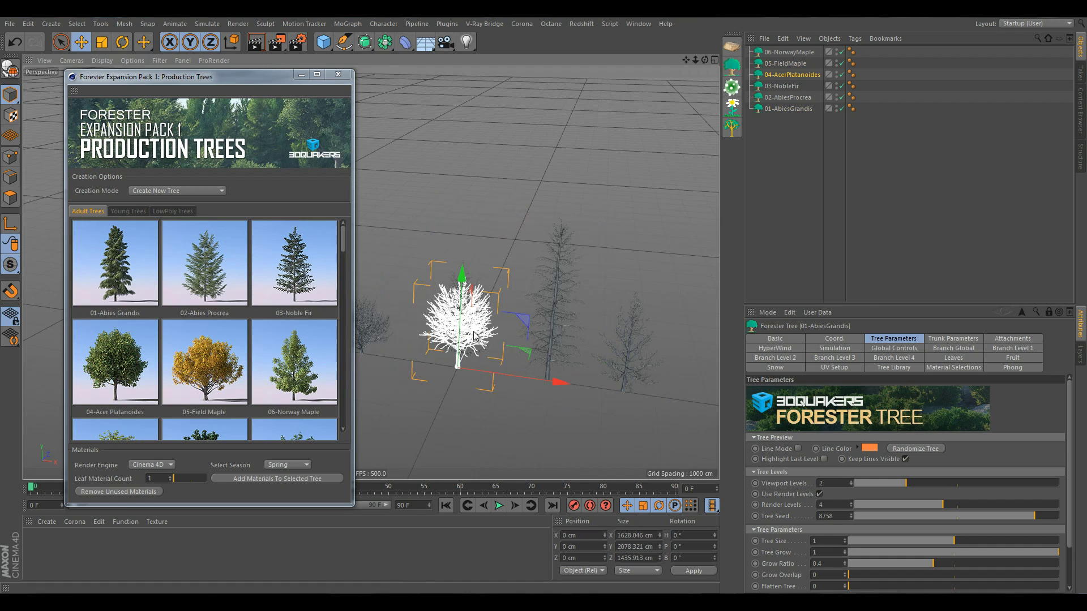
{"action": "left_click_drag", "start_coordinate": [472, 317], "coordinate": [512, 249]}
{"action": "left_click", "coordinate": [462, 317]}
{"action": "left_click_drag", "start_coordinate": [470, 317], "coordinate": [396, 308], "text": "alt"}
- Switch the creation mode to Modify Selected Tree and turn the Abies Procrea tree into Field Maple, Turbinata, Altissima and finally Cordata
{"action": "left_click", "coordinate": [177, 191]}
{"action": "left_click", "coordinate": [164, 210]}
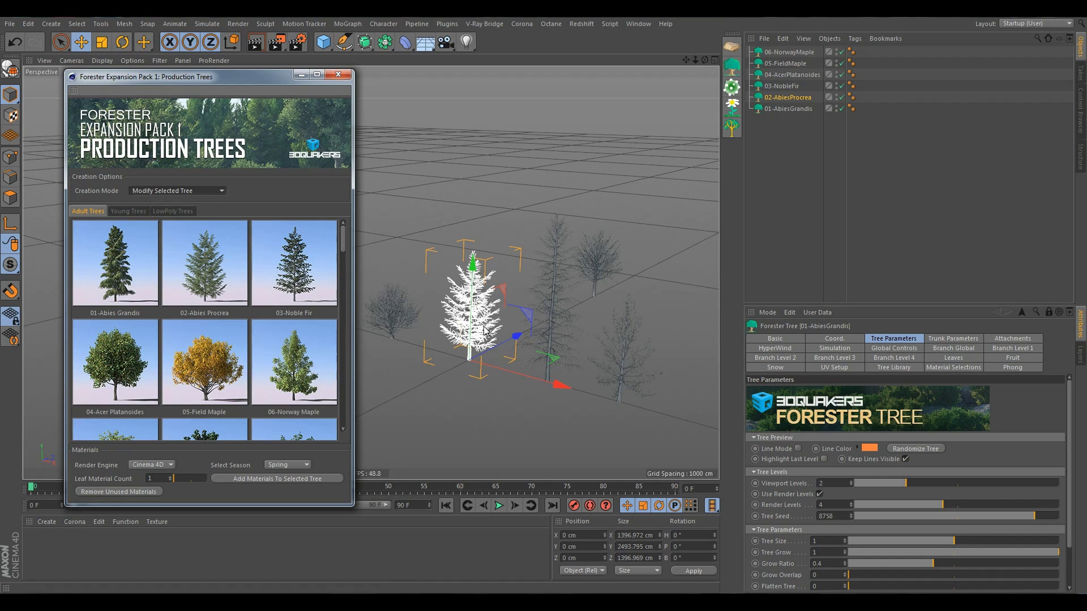
{"action": "left_click", "coordinate": [200, 360]}
{"action": "scroll", "coordinate": [226, 362], "scroll_direction": "down", "scroll_amount": 3}
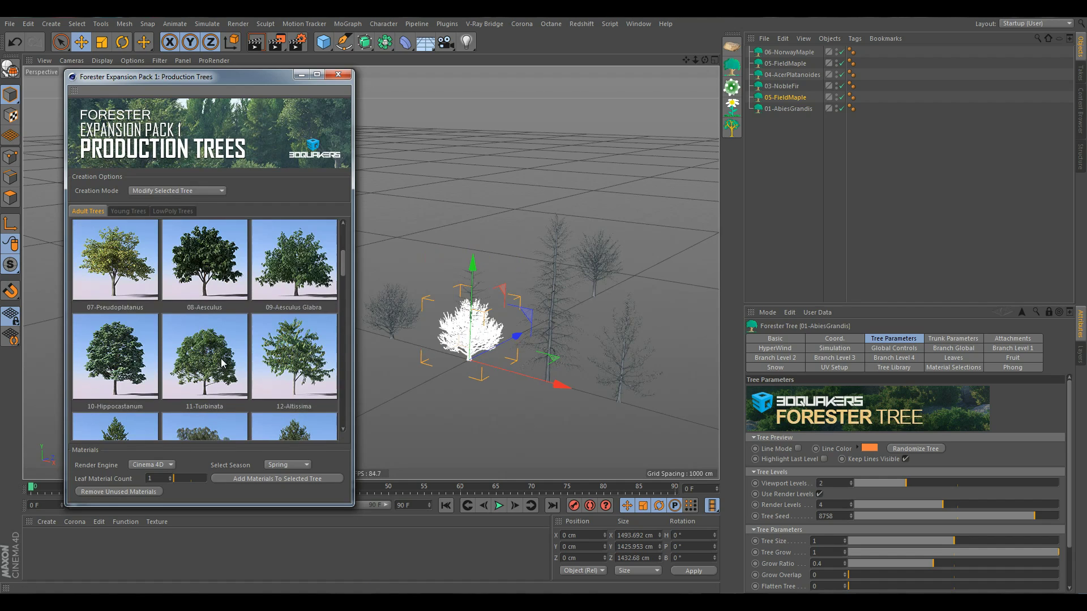
{"action": "left_click", "coordinate": [216, 357]}
{"action": "left_click", "coordinate": [303, 372]}
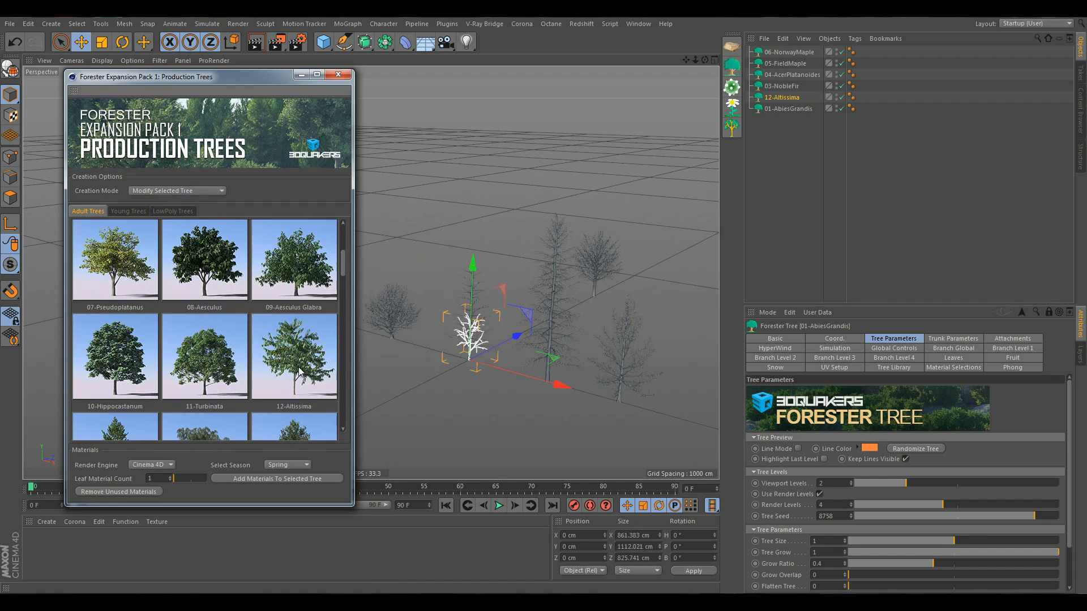
{"action": "left_click", "coordinate": [309, 430]}
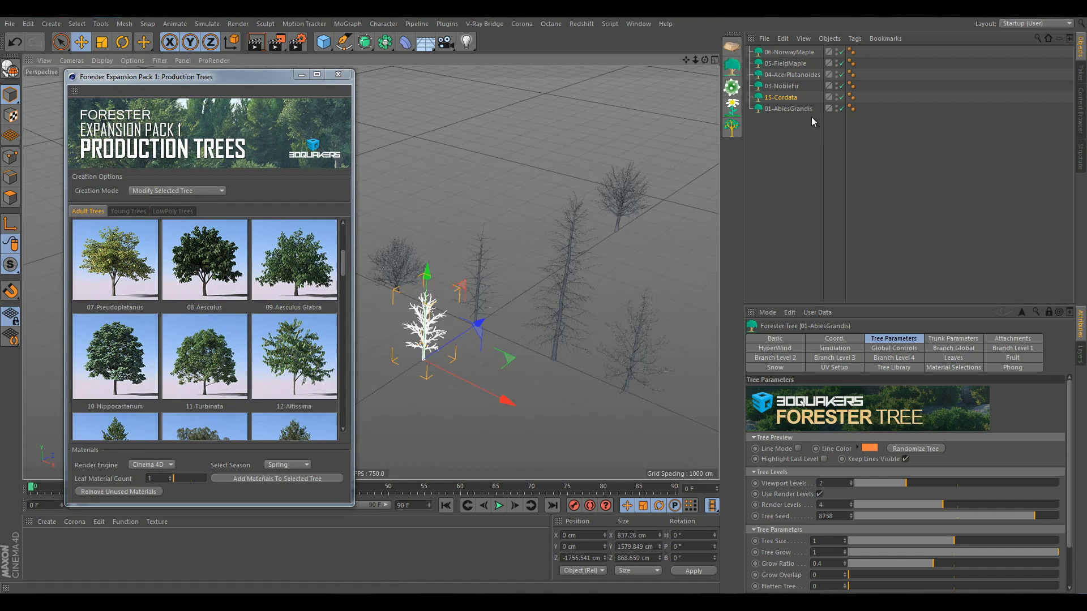
- Delete all the trees from the scene and switch the creation mode to Create New Tree
{"action": "left_click_drag", "start_coordinate": [804, 125], "coordinate": [786, 26]}
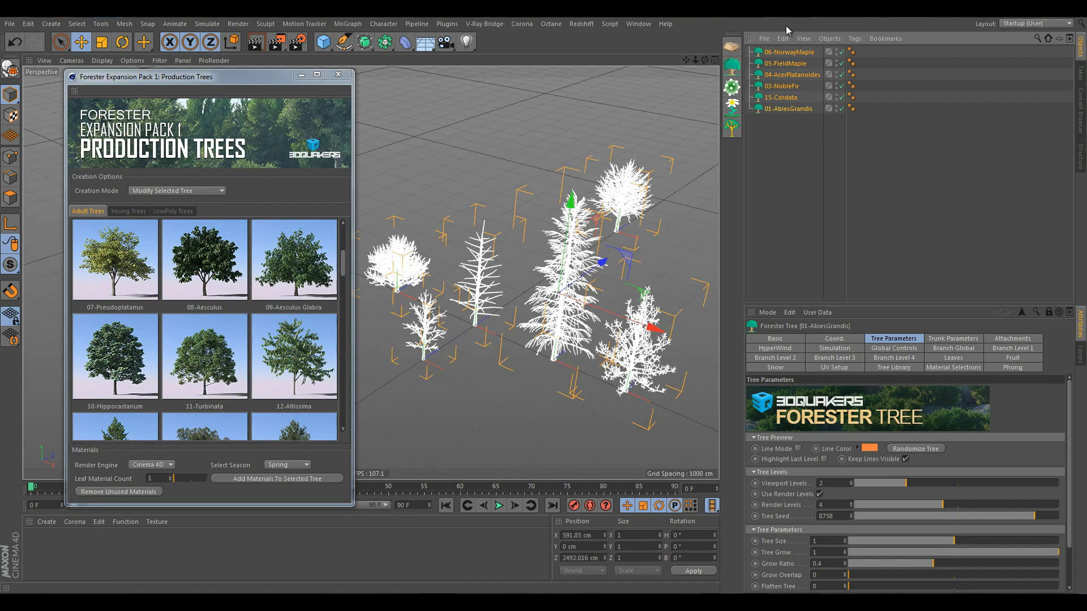
{"action": "key", "text": "Delete"}
{"action": "left_click", "coordinate": [170, 191]}
{"action": "left_click", "coordinate": [163, 203]}
- Add the 35-Gyadecia tree from the adult trees to the empty scene
{"action": "scroll", "coordinate": [205, 335], "scroll_direction": "down", "scroll_amount": 10}
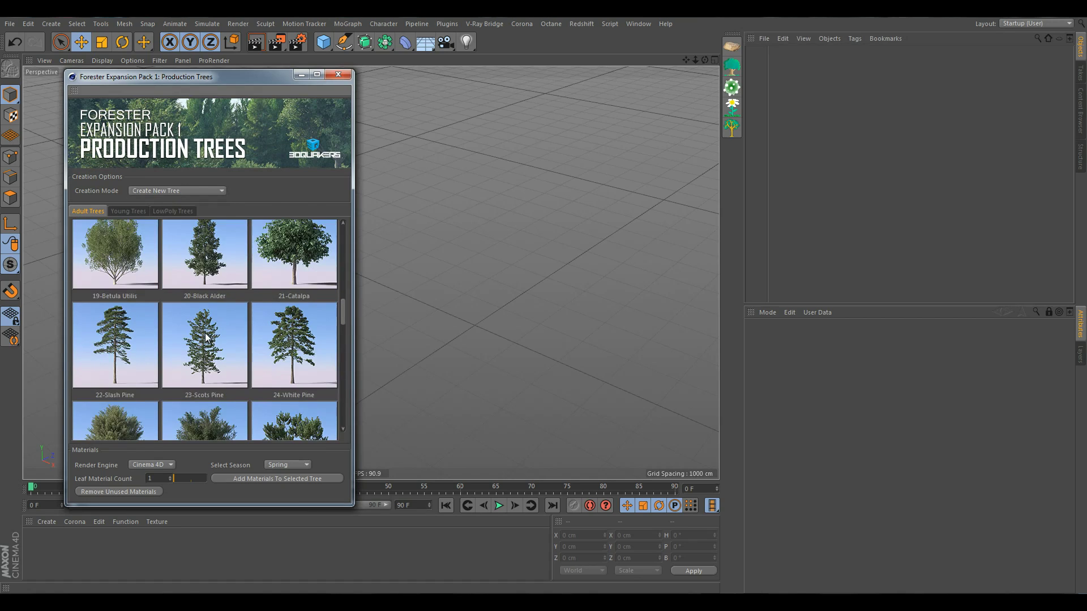
{"action": "scroll", "coordinate": [206, 338], "scroll_direction": "down", "scroll_amount": 4}
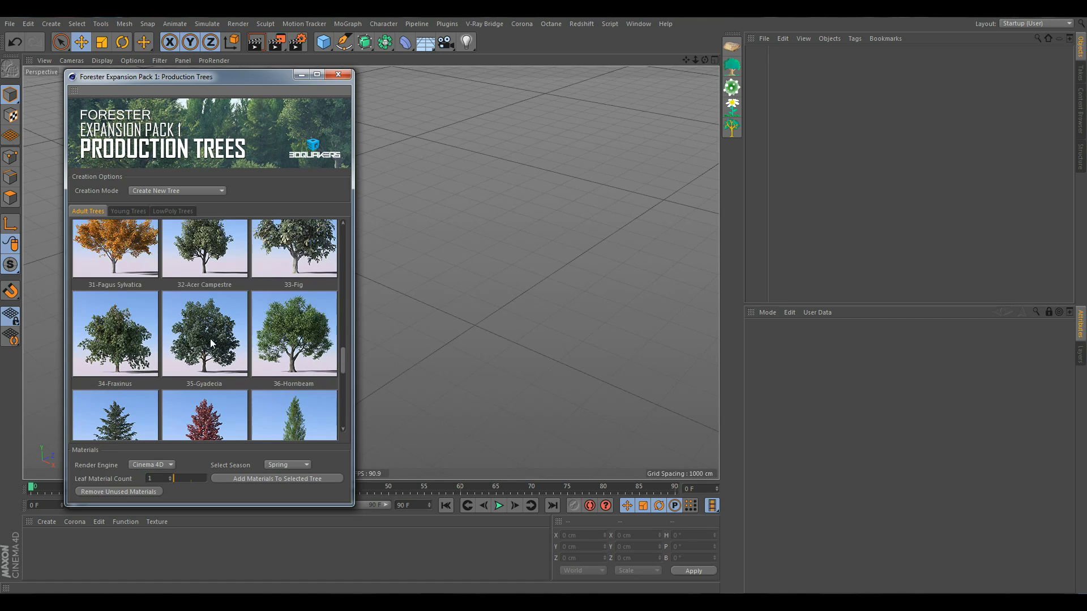
{"action": "left_click", "coordinate": [211, 341]}
{"action": "scroll", "coordinate": [516, 257], "scroll_direction": "up", "scroll_amount": 5}
{"action": "scroll", "coordinate": [536, 197], "scroll_direction": "up", "scroll_amount": 2}
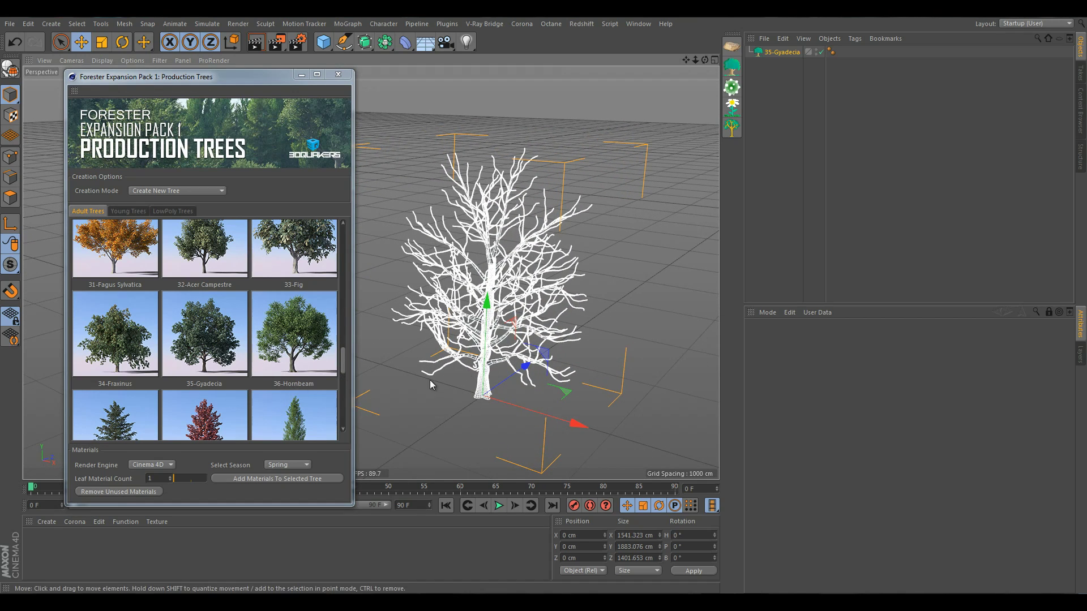
{"action": "left_click", "coordinate": [591, 437]}
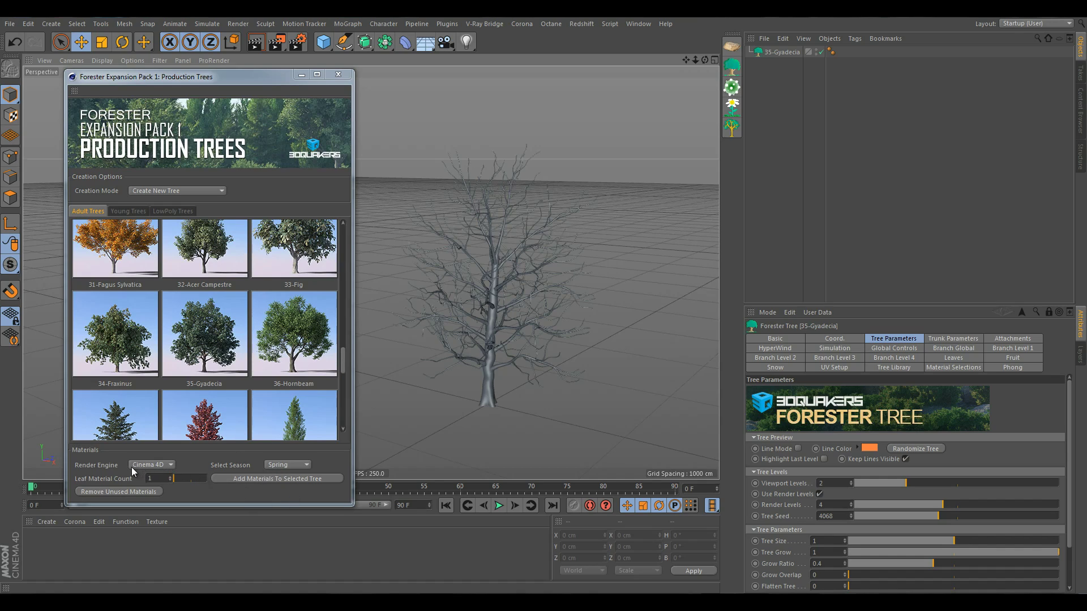
- Review the render engines available for tree materials and keep Cinema 4D selected
{"action": "left_click", "coordinate": [159, 466]}
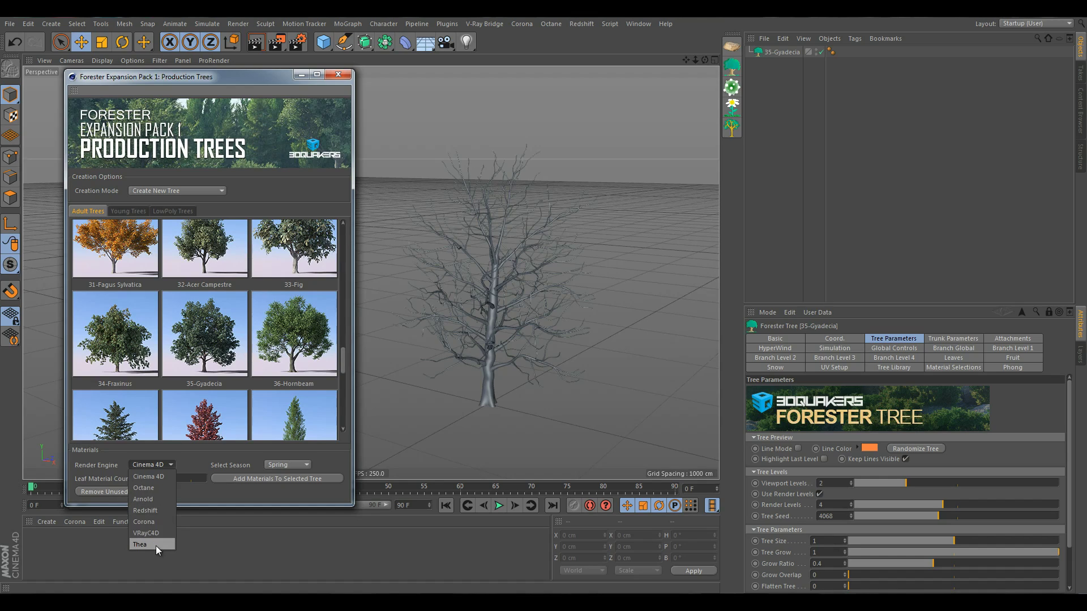
{"action": "left_click", "coordinate": [97, 465]}
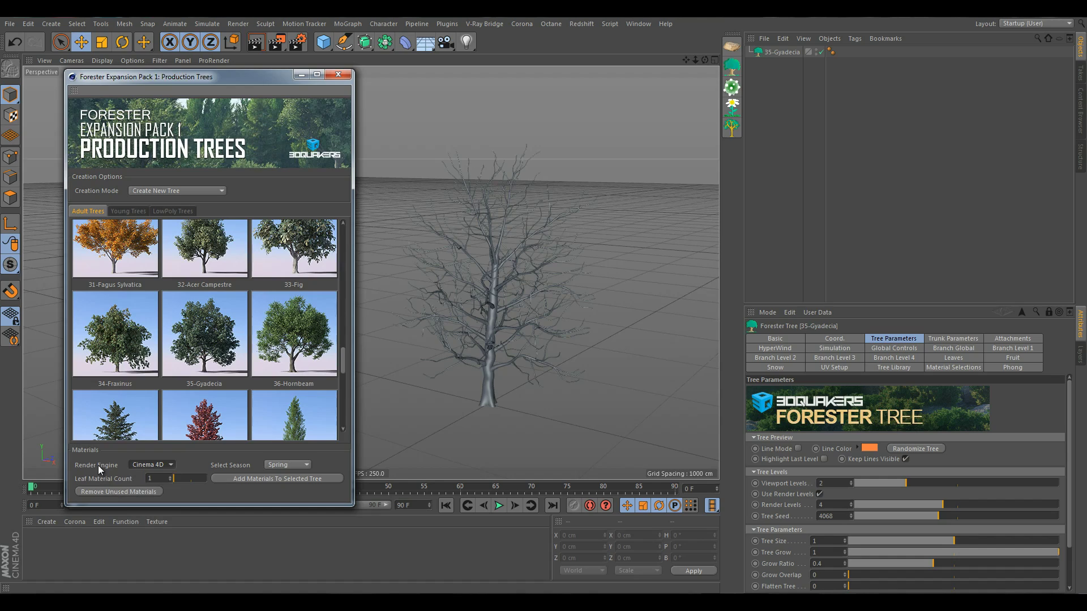
{"action": "left_click", "coordinate": [154, 465]}
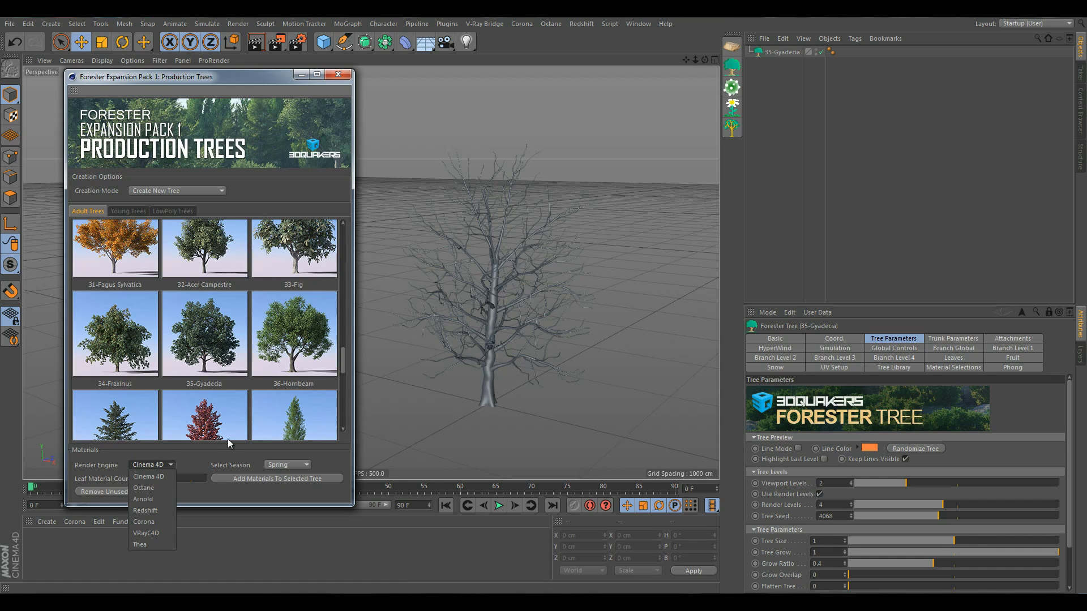
{"action": "left_click", "coordinate": [154, 478]}
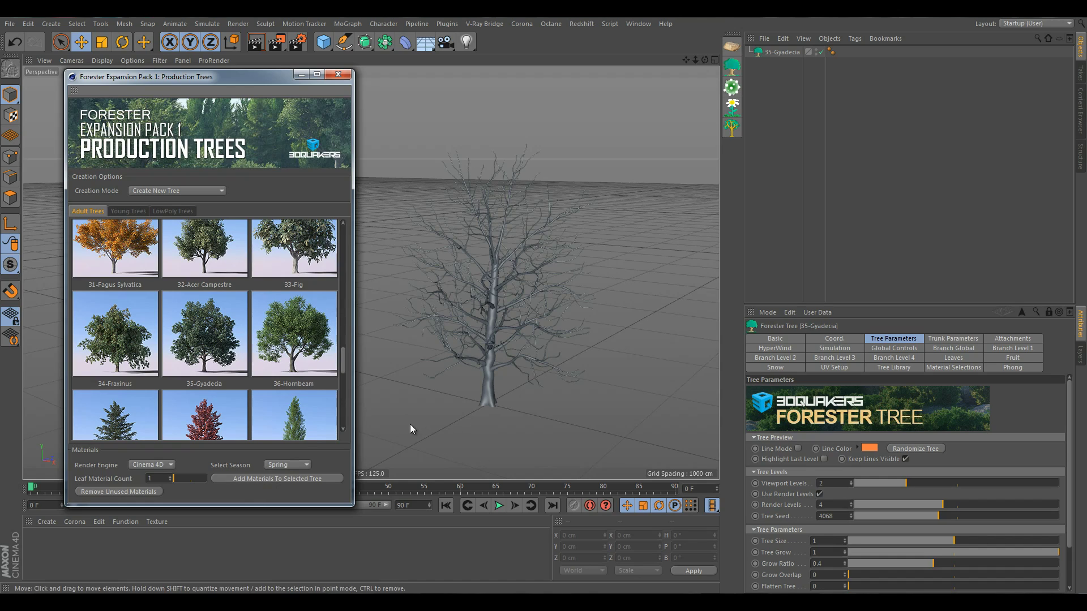
- Add the Cinema 4D spring materials to the Gyadecia tree with a leaf material count of 1
{"action": "left_click", "coordinate": [477, 395]}
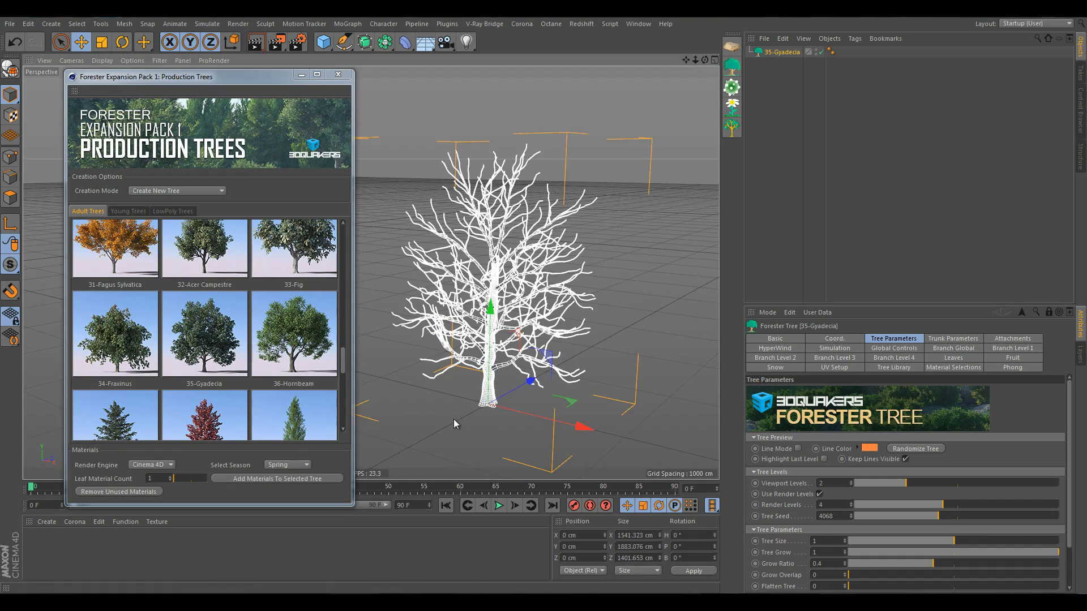
{"action": "left_click", "coordinate": [281, 479]}
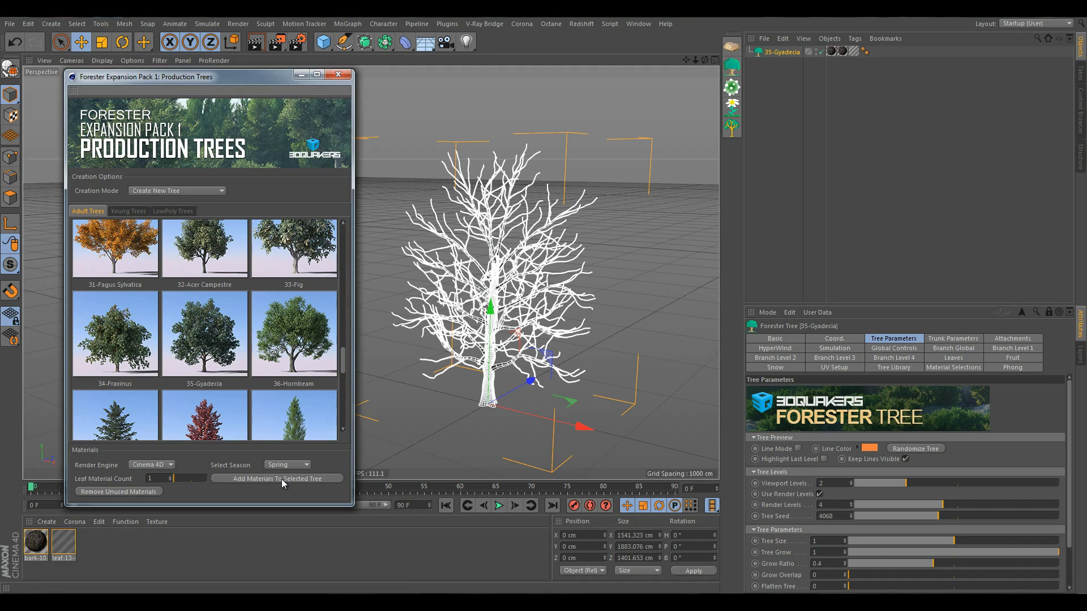
{"action": "left_click", "coordinate": [525, 439]}
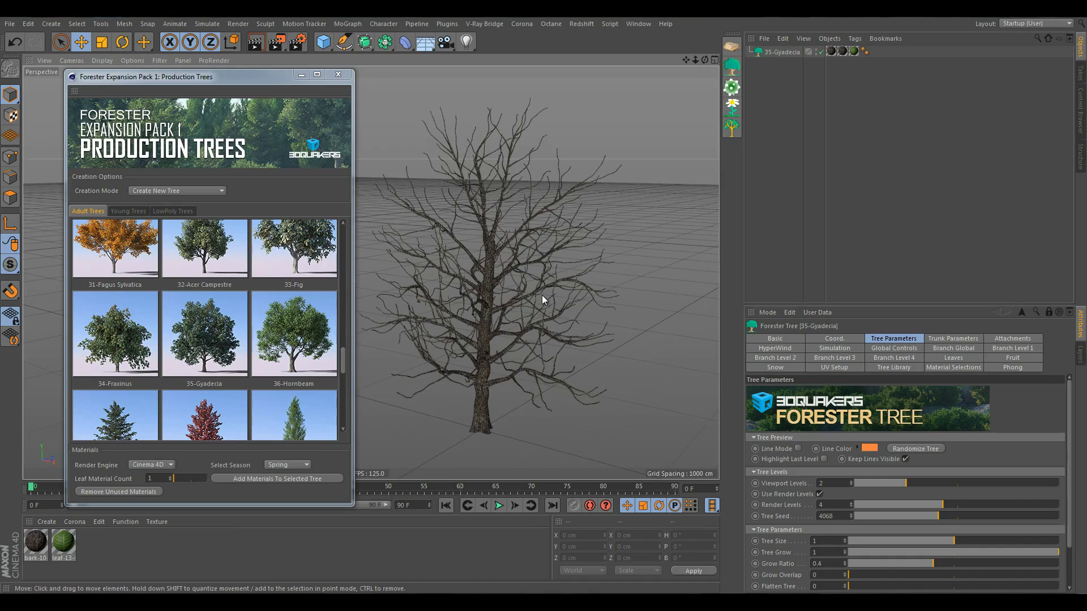
- Set the Gyadecia tree's viewport levels to 4 to display its leaves
{"action": "left_click_drag", "start_coordinate": [507, 310], "coordinate": [608, 285], "text": "alt"}
{"action": "right_click_drag", "start_coordinate": [489, 411], "coordinate": [542, 328], "text": "alt"}
{"action": "left_click_drag", "start_coordinate": [542, 328], "coordinate": [609, 317], "text": "alt"}
{"action": "right_click_drag", "start_coordinate": [512, 328], "coordinate": [476, 403], "text": "alt"}
{"action": "left_click_drag", "start_coordinate": [475, 403], "coordinate": [453, 345], "text": "alt"}
{"action": "right_click_drag", "start_coordinate": [449, 352], "coordinate": [437, 396], "text": "alt"}
{"action": "left_click_drag", "start_coordinate": [437, 396], "coordinate": [496, 300], "text": "alt"}
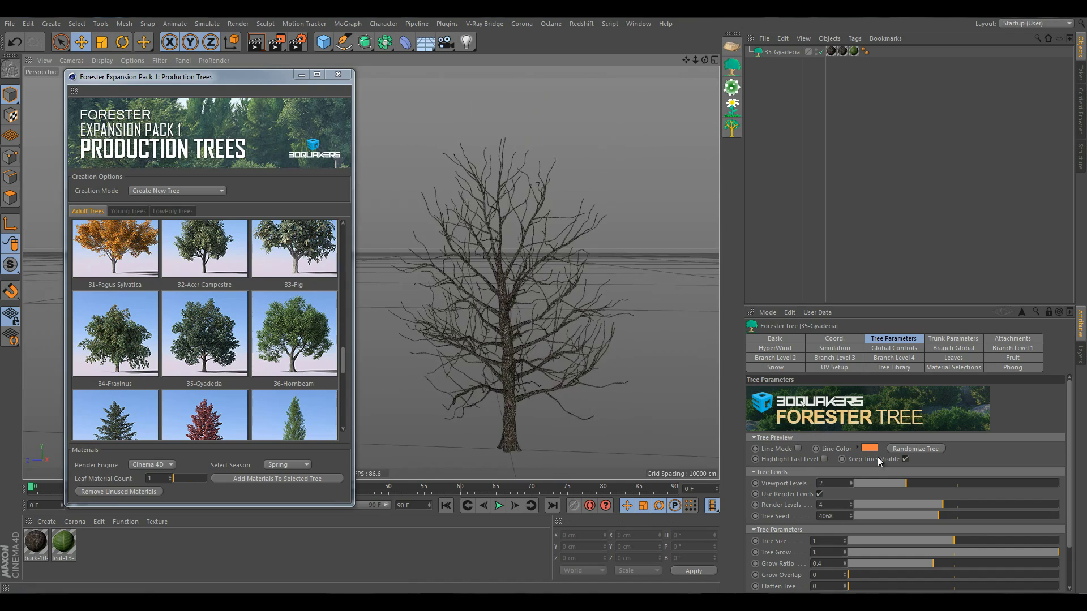
{"action": "left_click", "coordinate": [851, 481]}
{"action": "left_click", "coordinate": [851, 481]}
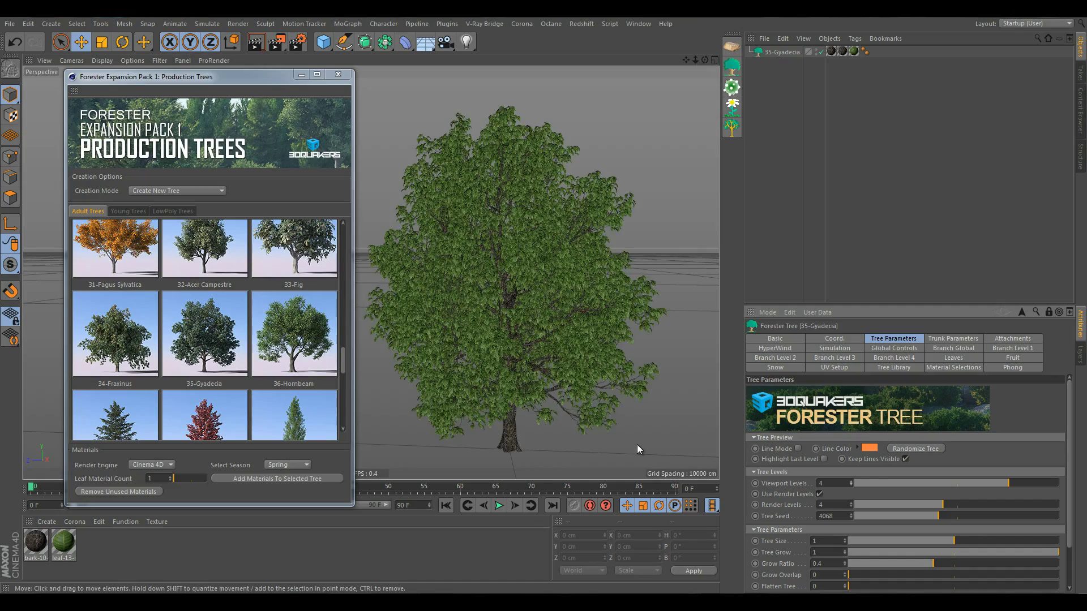
- Examine the Gyadecia tree's textured leaves up close and the whole crown from a distance
{"action": "scroll", "coordinate": [596, 423], "scroll_direction": "up", "scroll_amount": 10}
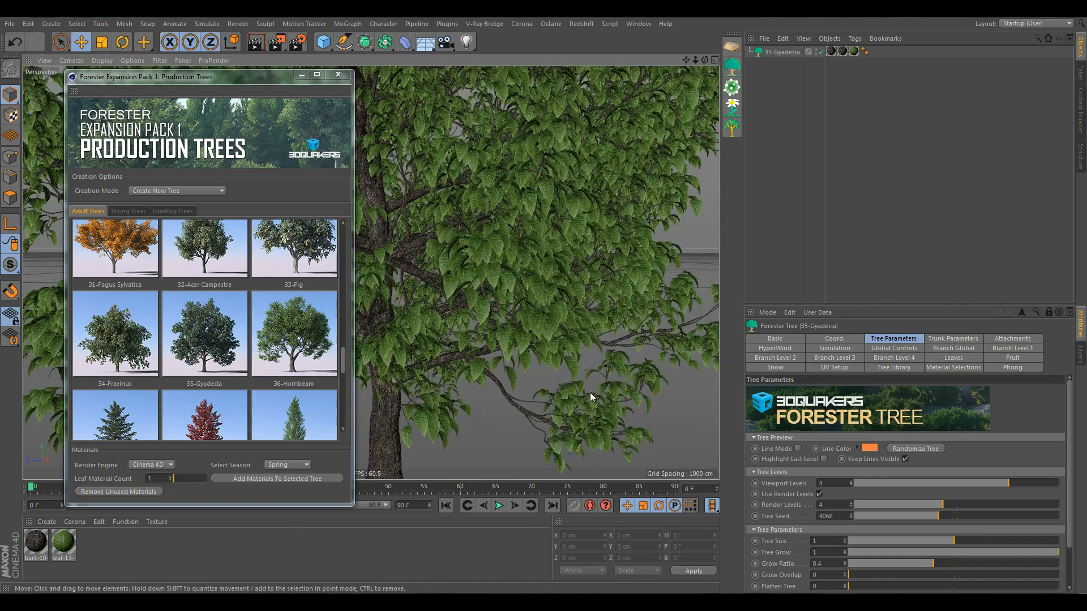
{"action": "scroll", "coordinate": [590, 392], "scroll_direction": "up", "scroll_amount": 8}
{"action": "left_click_drag", "start_coordinate": [593, 293], "coordinate": [459, 354], "text": "alt"}
{"action": "left_click_drag", "start_coordinate": [535, 261], "coordinate": [609, 392], "text": "alt"}
{"action": "scroll", "coordinate": [521, 311], "scroll_direction": "down", "scroll_amount": 4}
{"action": "scroll", "coordinate": [590, 342], "scroll_direction": "down", "scroll_amount": 6}
{"action": "left_click_drag", "start_coordinate": [595, 298], "coordinate": [565, 286], "text": "alt"}
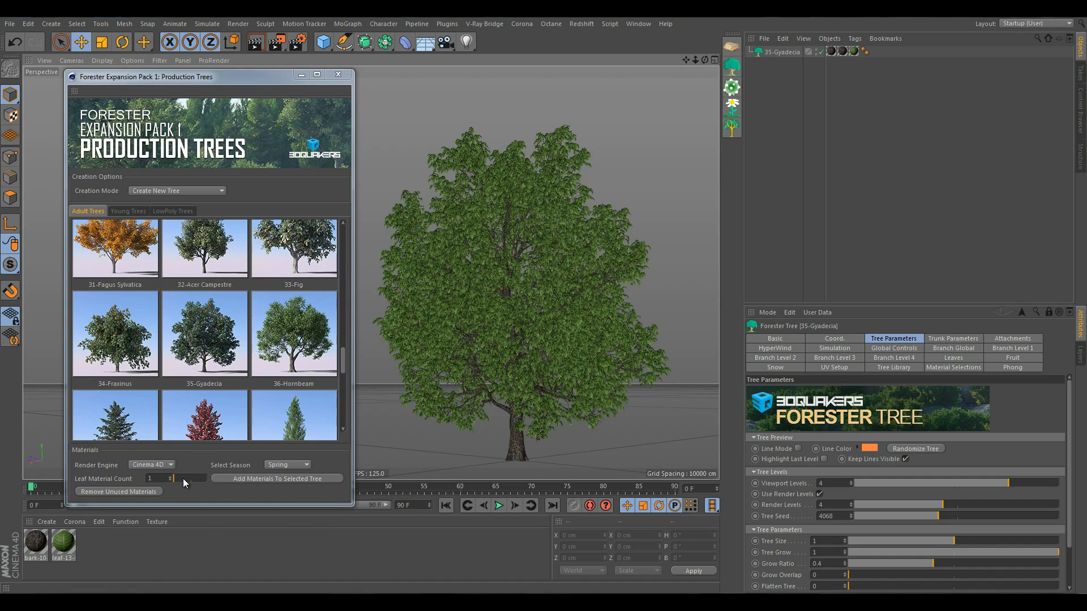
- Set the leaf material count to 3 and add the spring materials to the Gyadecia tree again
{"action": "left_click_drag", "start_coordinate": [183, 480], "coordinate": [201, 482]}
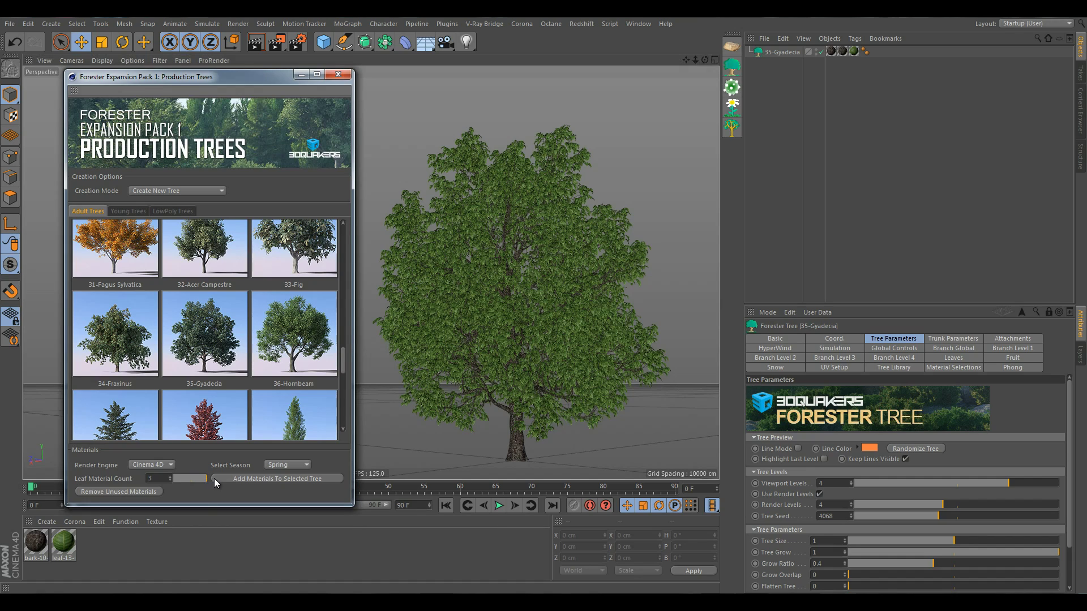
{"action": "left_click", "coordinate": [516, 445]}
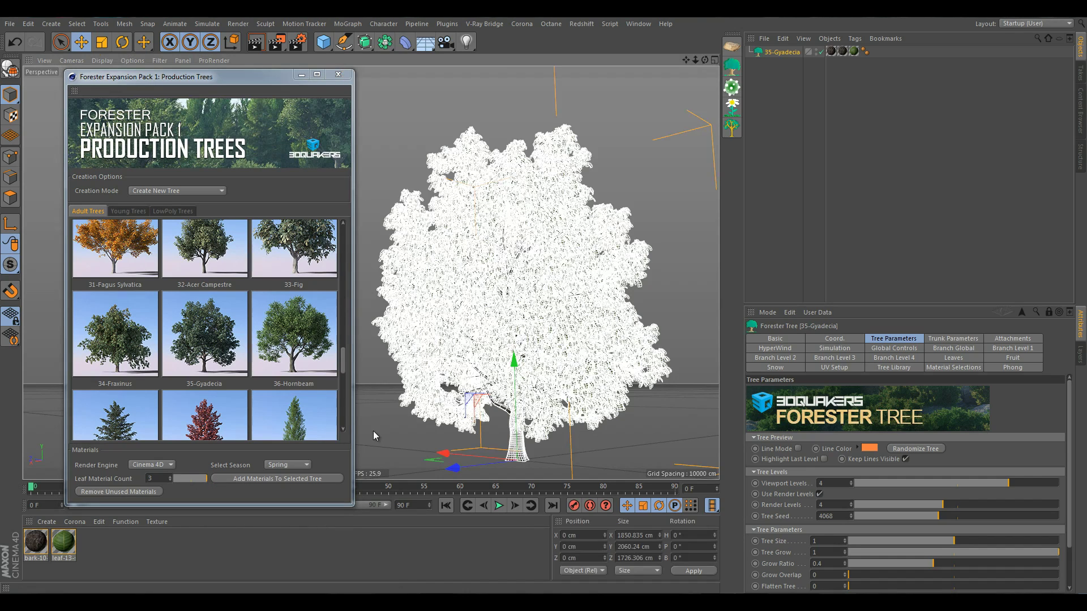
{"action": "left_click", "coordinate": [251, 480]}
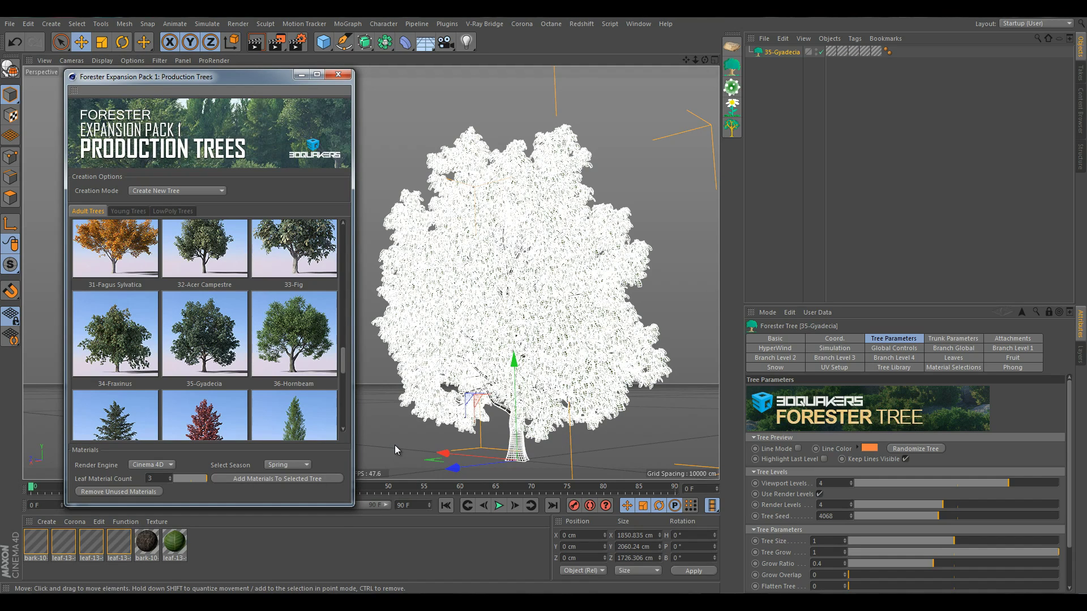
{"action": "left_click", "coordinate": [709, 265]}
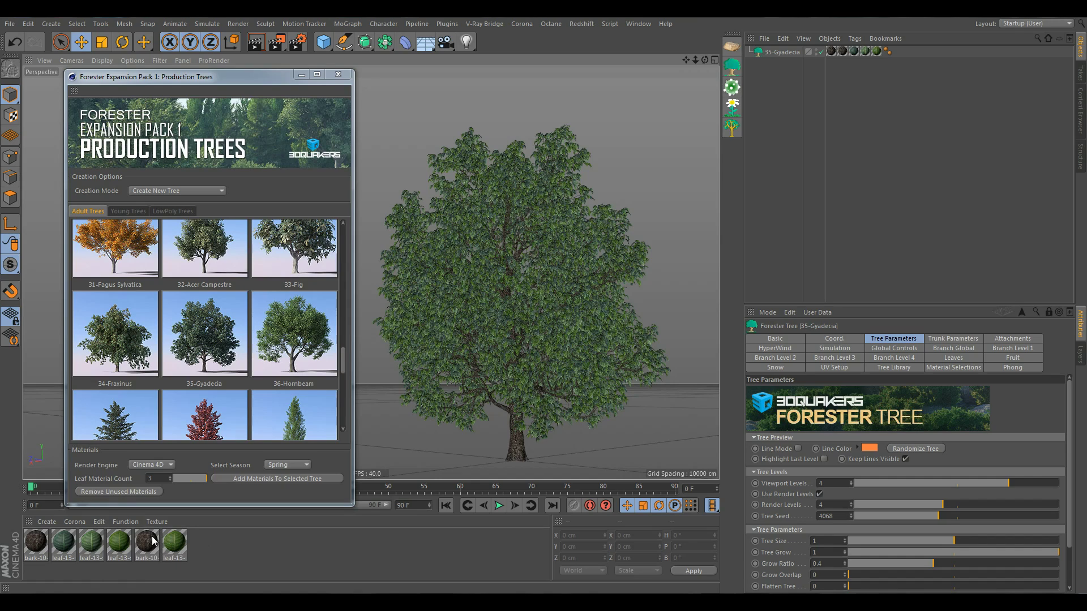
- Remove the unused bark and leaf materials from the scene
{"action": "left_click", "coordinate": [120, 492]}
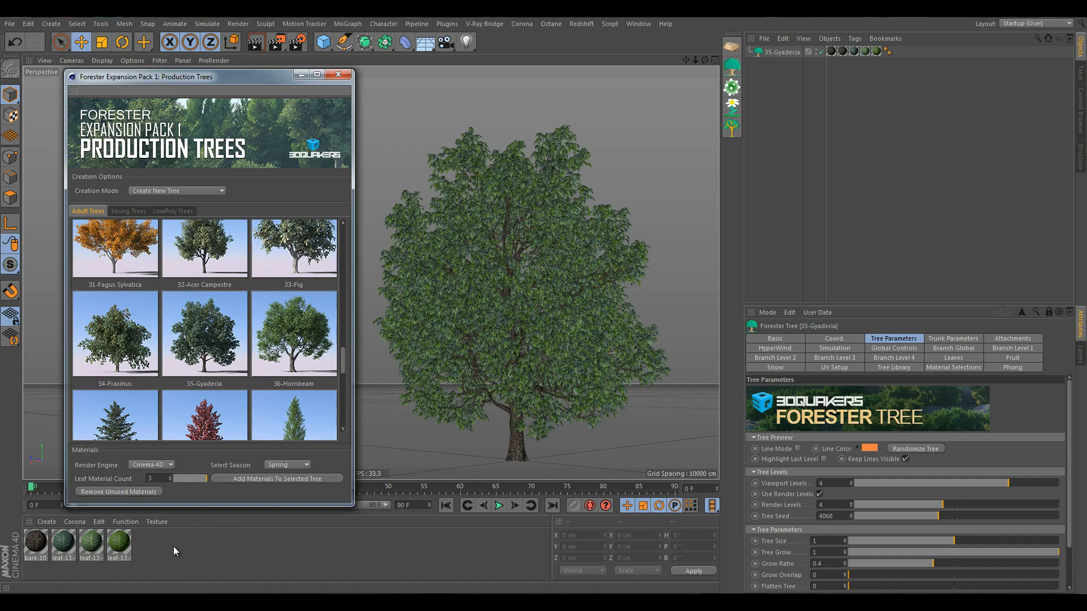
{"action": "left_click", "coordinate": [126, 522]}
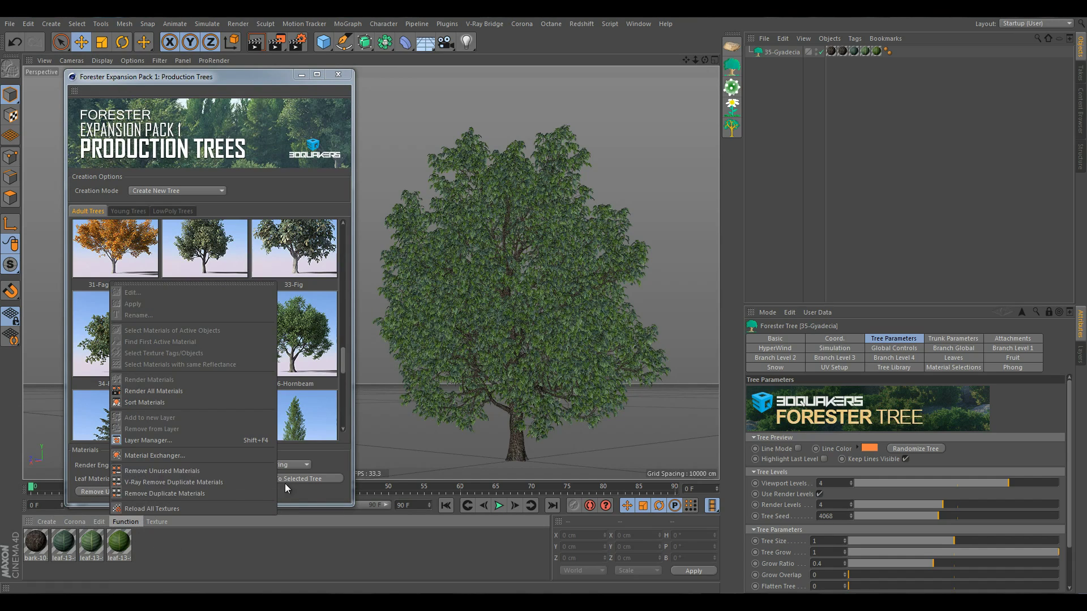
{"action": "left_click", "coordinate": [307, 494]}
- Examine the leaf colour variation across the Gyadecia tree's crown from several angles and distances
{"action": "right_click_drag", "start_coordinate": [531, 268], "coordinate": [503, 302], "text": "alt"}
{"action": "left_click_drag", "start_coordinate": [575, 285], "coordinate": [371, 273], "text": "alt"}
{"action": "left_click_drag", "start_coordinate": [569, 373], "coordinate": [491, 381], "text": "alt"}
{"action": "right_click_drag", "start_coordinate": [537, 267], "coordinate": [578, 324], "text": "alt"}
{"action": "left_click_drag", "start_coordinate": [372, 273], "coordinate": [472, 260], "text": "alt"}
{"action": "right_click_drag", "start_coordinate": [472, 260], "coordinate": [556, 283], "text": "alt"}
{"action": "left_click_drag", "start_coordinate": [556, 285], "coordinate": [548, 258], "text": "alt"}
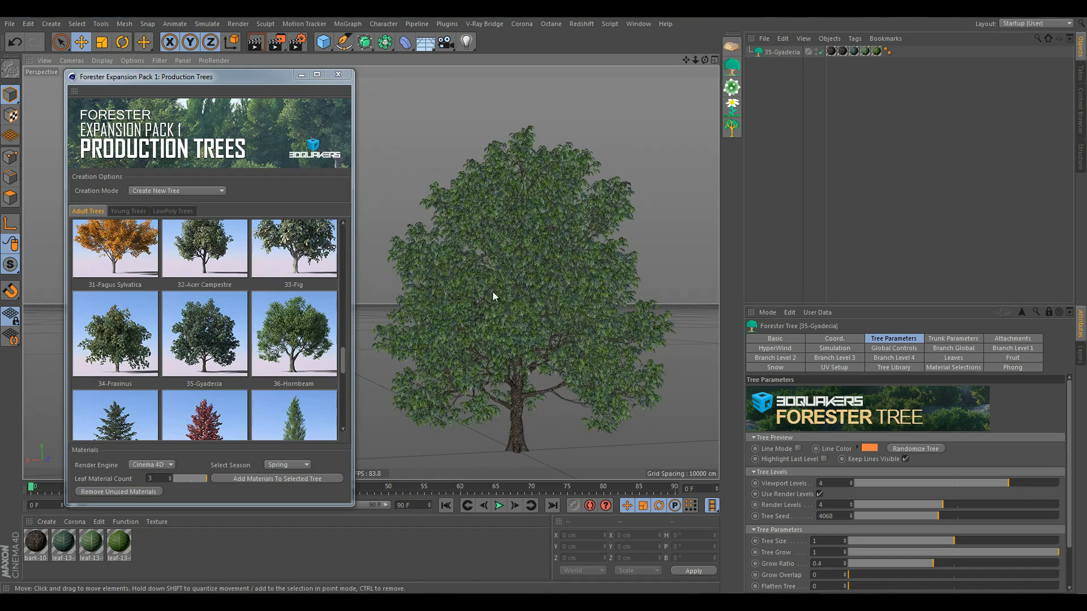
- Set the season to Fall and add the fall materials to the Gyadecia tree
{"action": "left_click", "coordinate": [278, 464]}
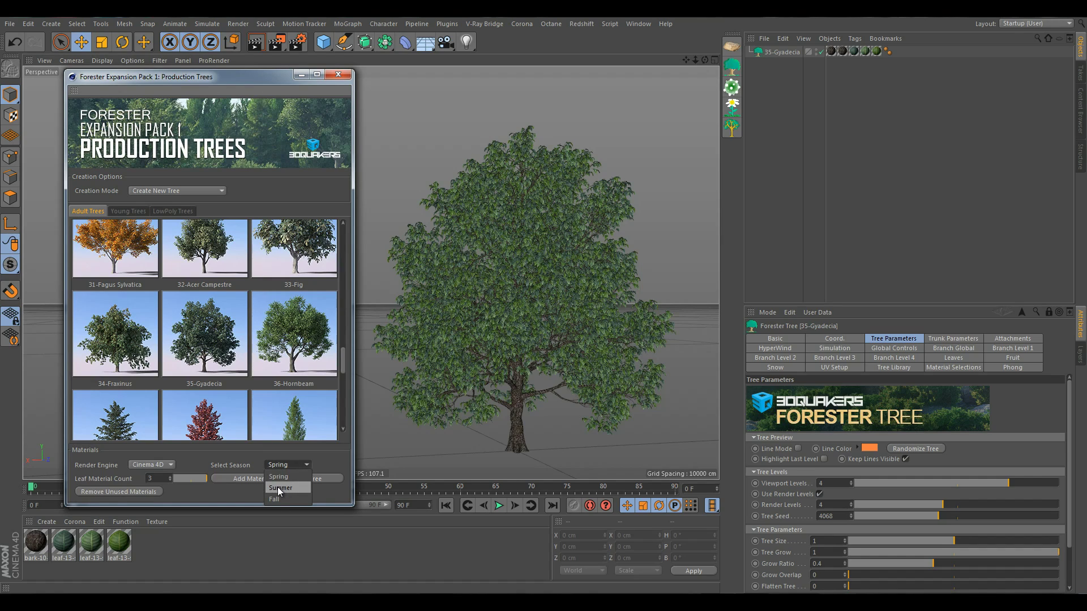
{"action": "left_click", "coordinate": [236, 465]}
{"action": "left_click_drag", "start_coordinate": [541, 400], "coordinate": [535, 316], "text": "alt"}
{"action": "left_click", "coordinate": [535, 316]}
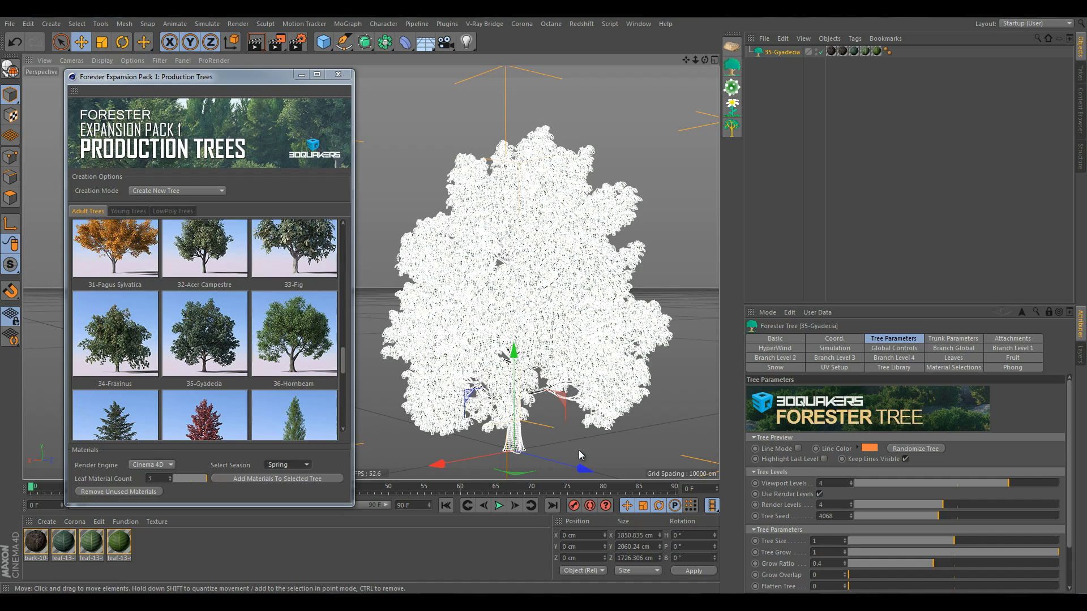
{"action": "scroll", "coordinate": [578, 453], "scroll_direction": "up", "scroll_amount": 2}
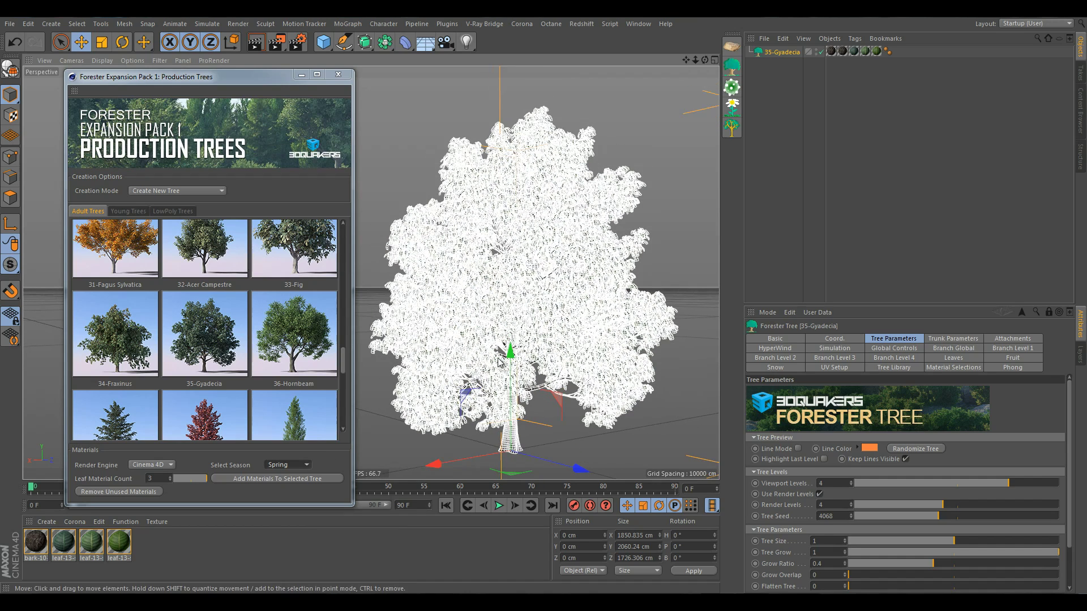
{"action": "left_click", "coordinate": [286, 465]}
{"action": "left_click", "coordinate": [275, 499]}
{"action": "left_click", "coordinate": [313, 479]}
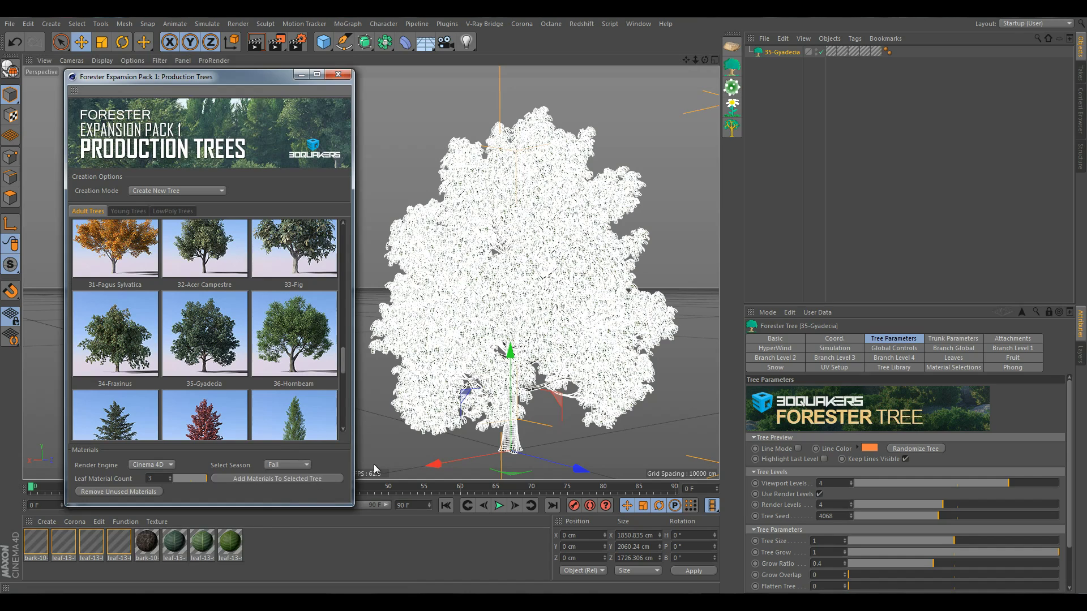
{"action": "left_click", "coordinate": [618, 442]}
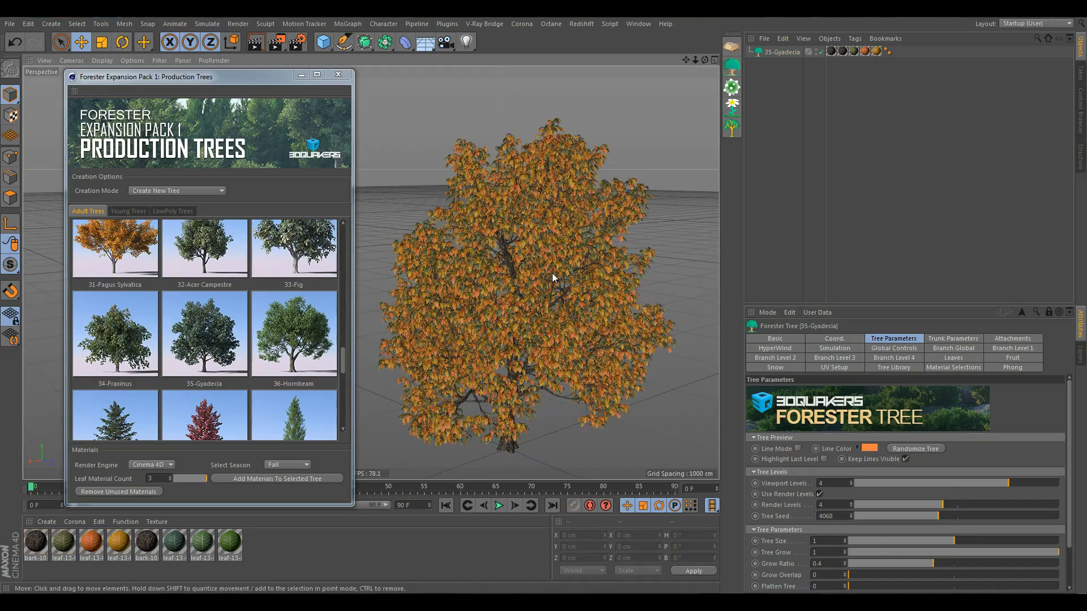
{"action": "scroll", "coordinate": [551, 273], "scroll_direction": "up", "scroll_amount": 5}
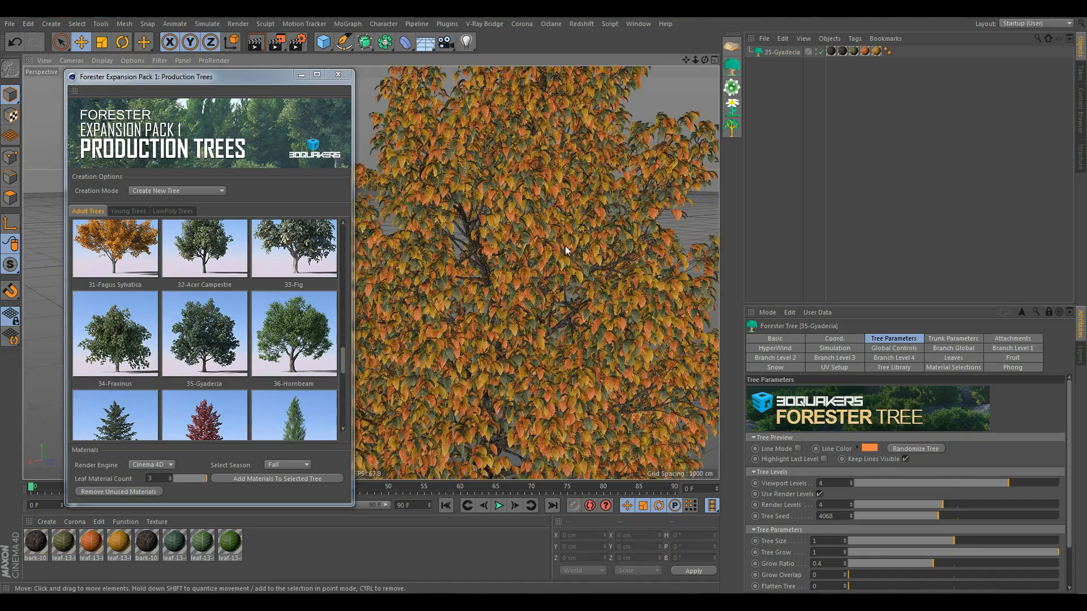
- Examine the fall leaf colours of the Gyadecia tree's crown from a distance and close up
{"action": "scroll", "coordinate": [566, 250], "scroll_direction": "down", "scroll_amount": 5}
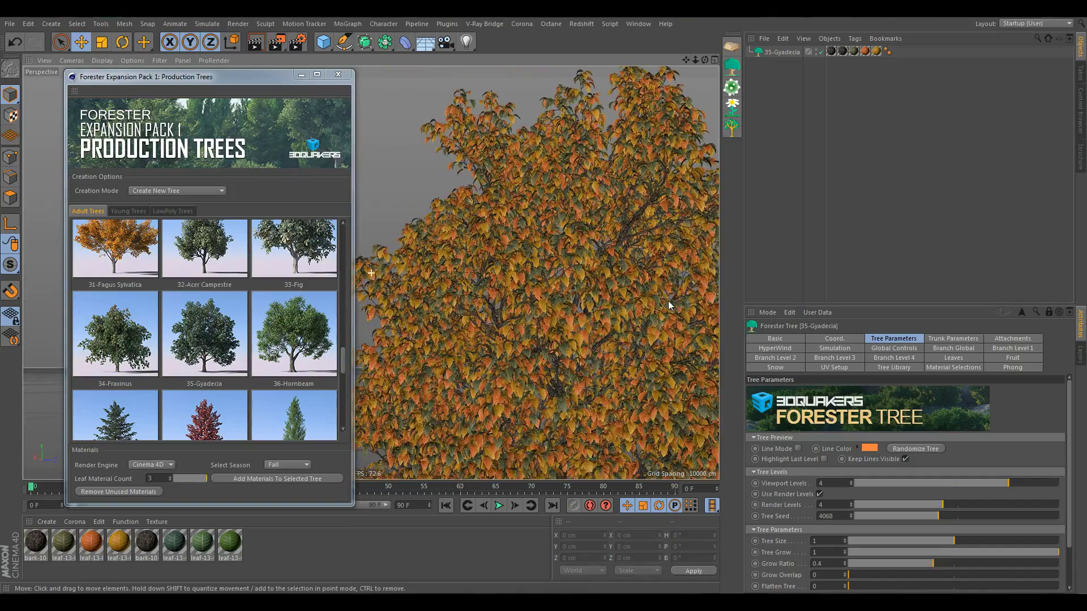
{"action": "scroll", "coordinate": [561, 234], "scroll_direction": "down", "scroll_amount": 3}
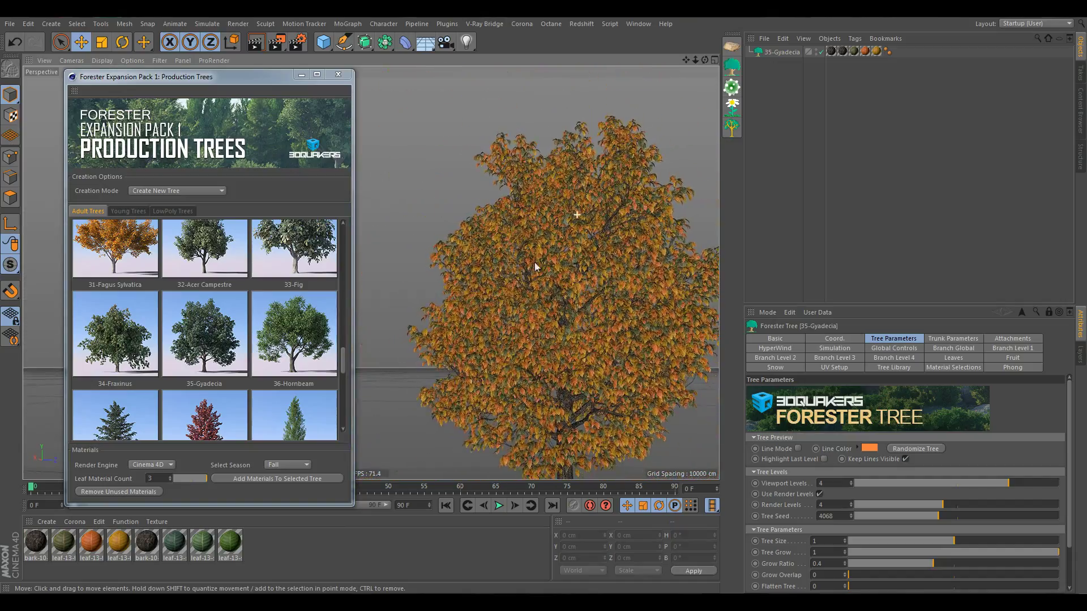
{"action": "scroll", "coordinate": [534, 262], "scroll_direction": "up", "scroll_amount": 4}
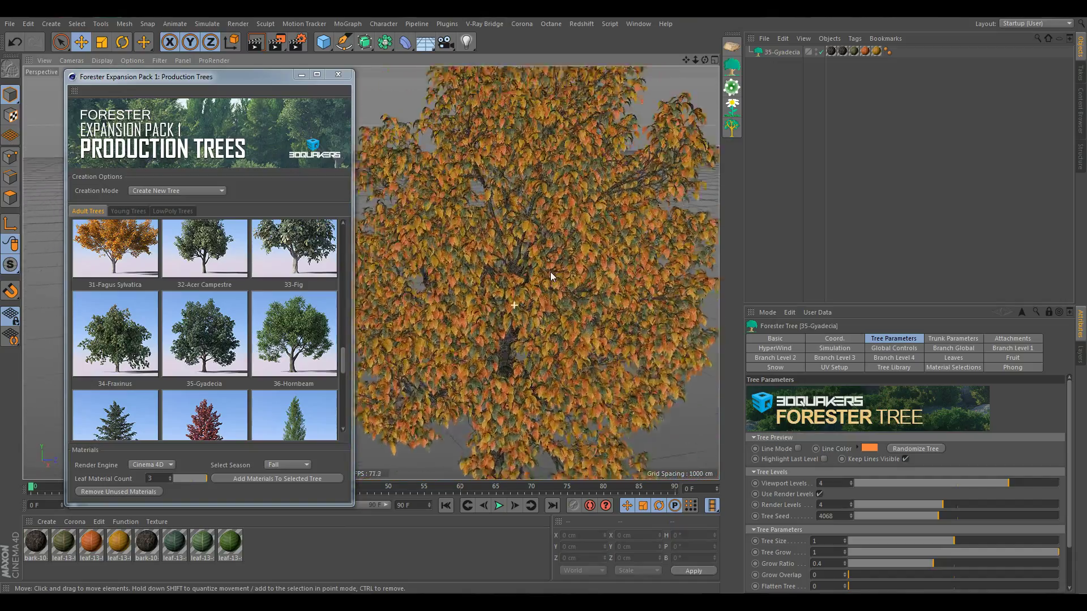
{"action": "scroll", "coordinate": [550, 272], "scroll_direction": "up", "scroll_amount": 4}
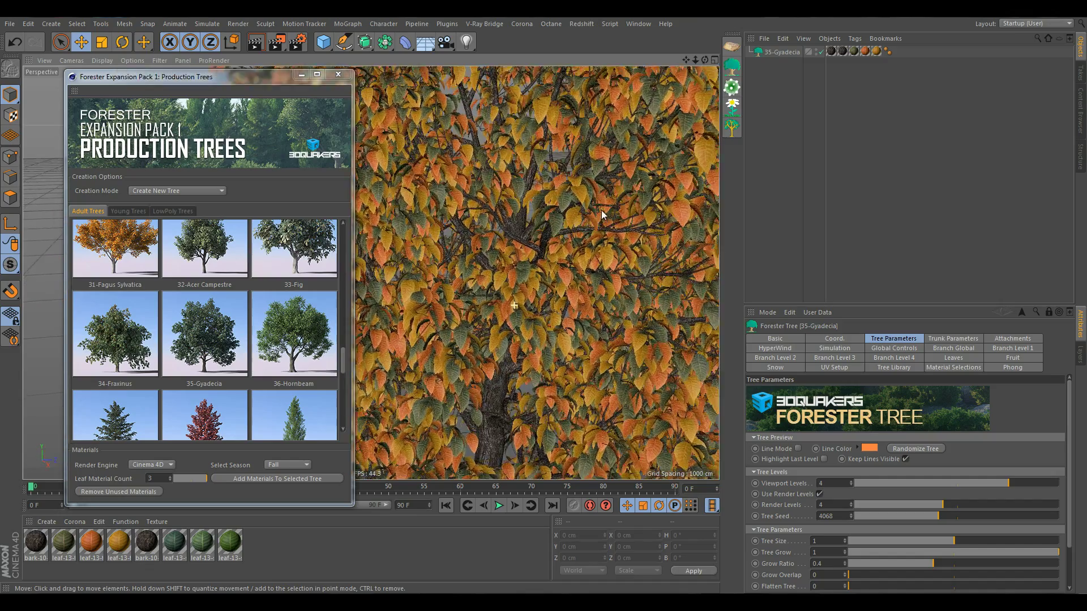
{"action": "scroll", "coordinate": [601, 210], "scroll_direction": "up", "scroll_amount": 2}
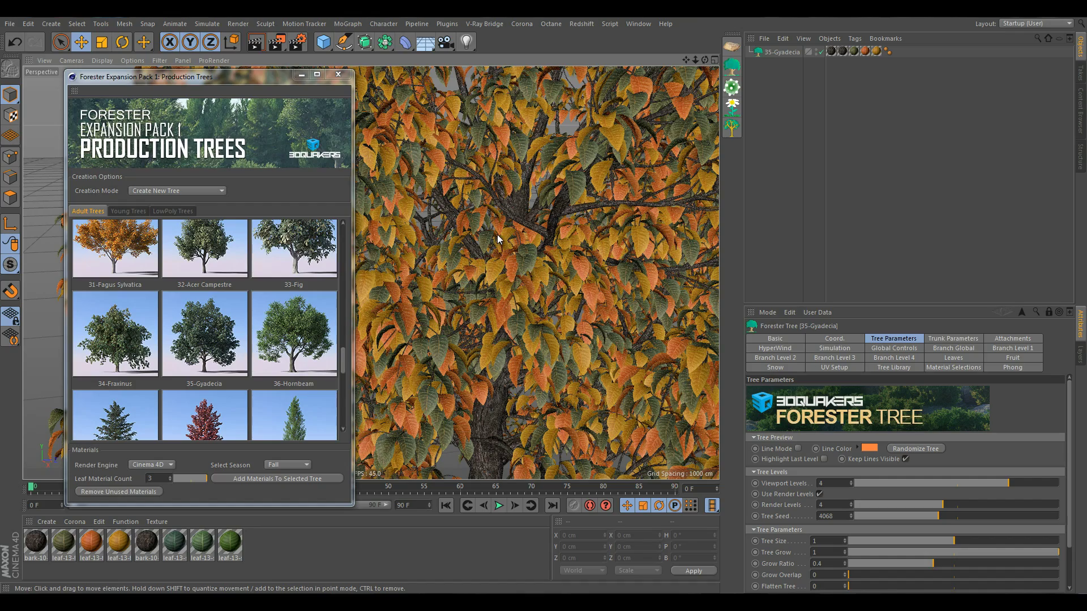
{"action": "scroll", "coordinate": [497, 234], "scroll_direction": "down", "scroll_amount": 3}
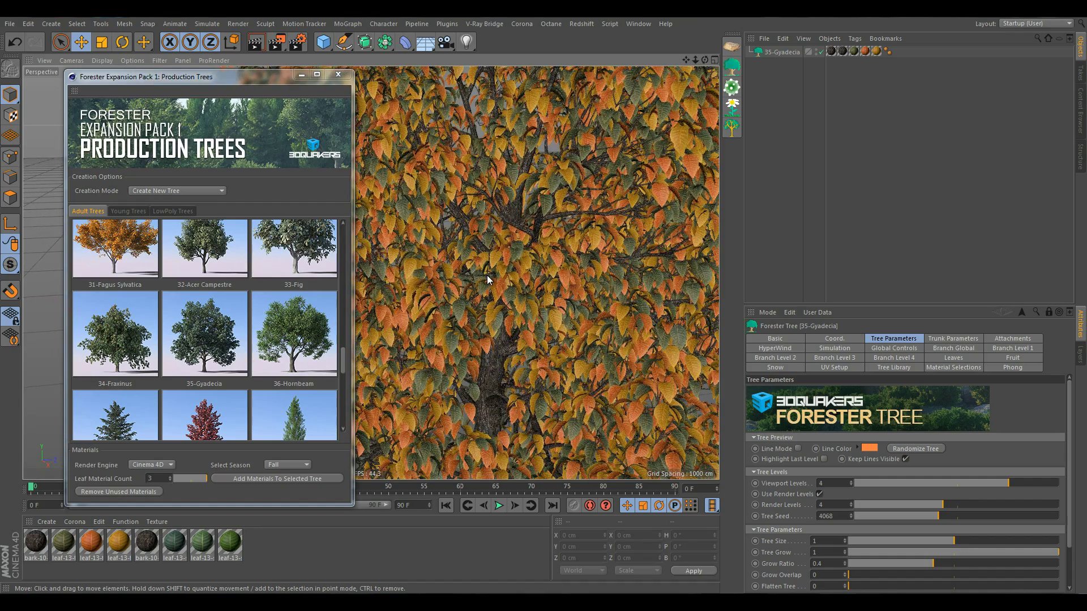
- Replace the olive fall leaf material on the Gyadecia tree with a green spring leaf material
{"action": "left_click_drag", "start_coordinate": [201, 544], "coordinate": [854, 51]}
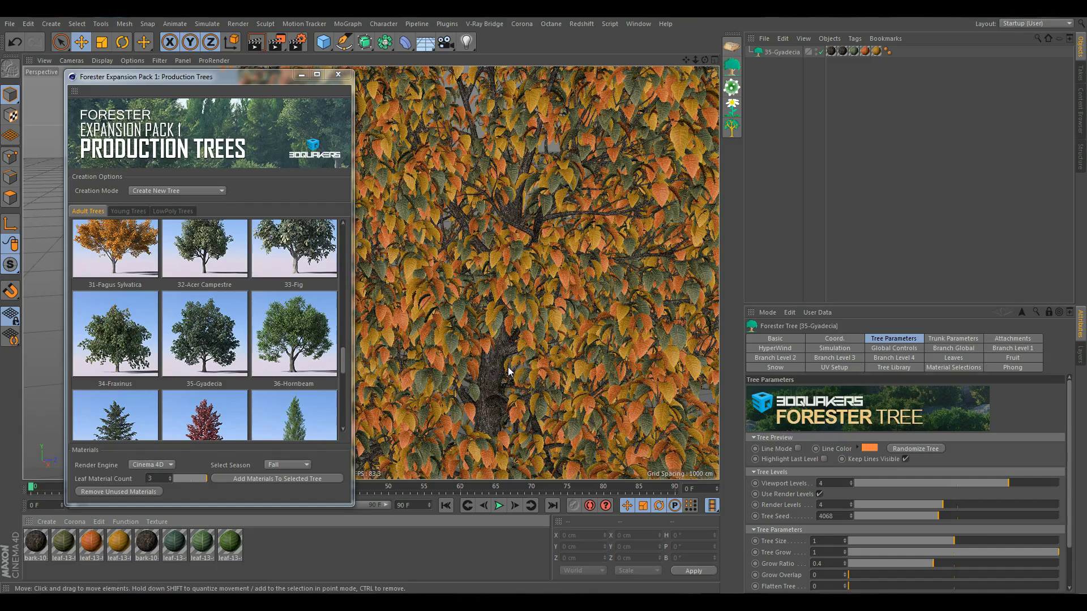
{"action": "scroll", "coordinate": [528, 351], "scroll_direction": "down", "scroll_amount": 10}
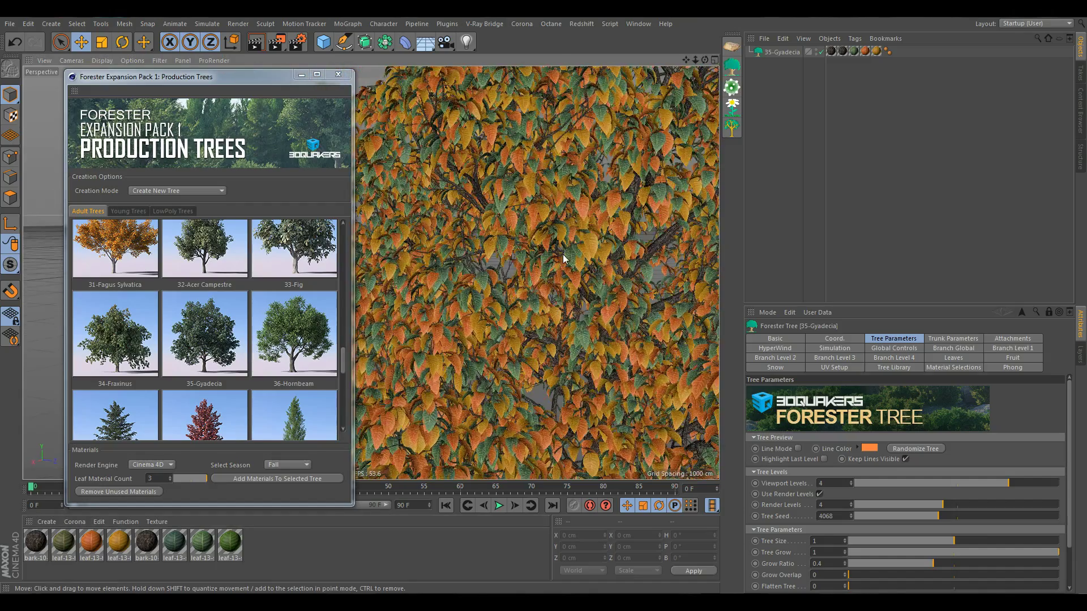
{"action": "scroll", "coordinate": [575, 303], "scroll_direction": "down", "scroll_amount": 5}
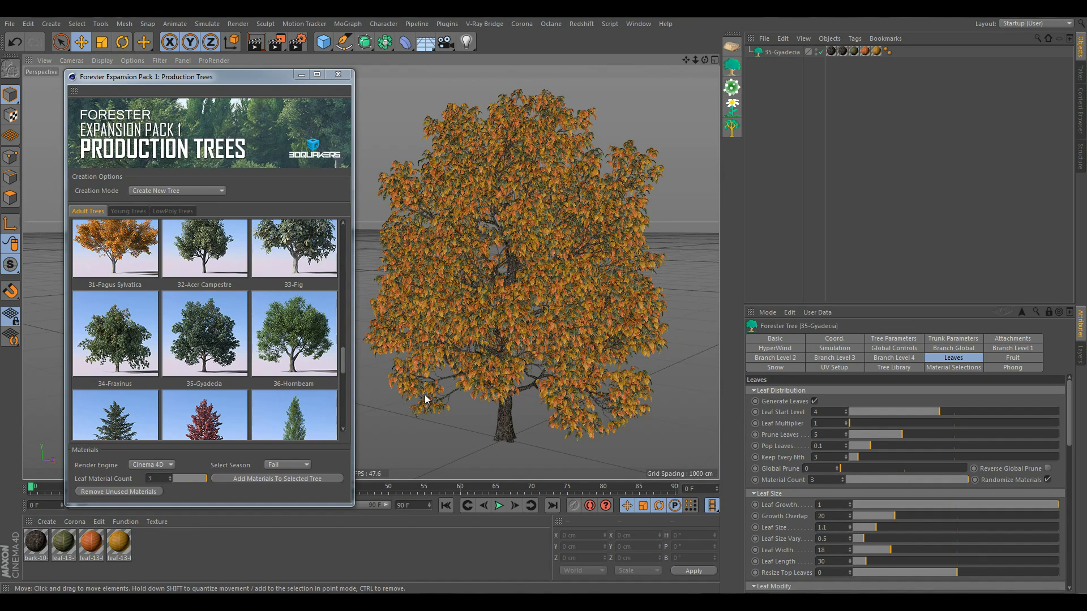
- Set the creation mode to Modify Selected Tree and turn the Gyadecia tree into the adult 34-Fraxinus
{"action": "left_click", "coordinate": [291, 464]}
{"action": "left_click", "coordinate": [409, 436]}
{"action": "left_click", "coordinate": [519, 294]}
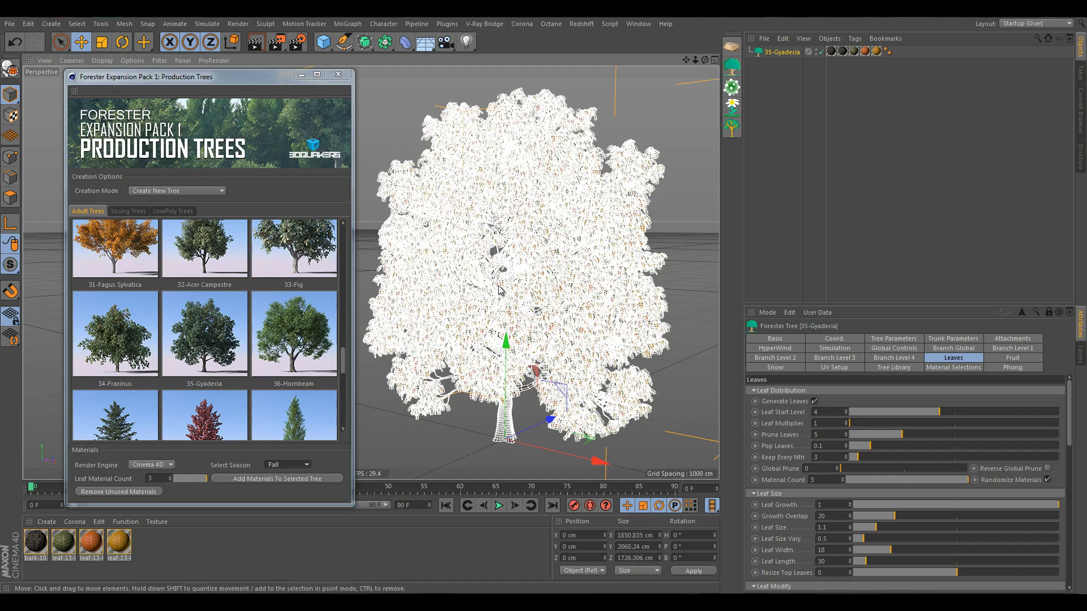
{"action": "left_click", "coordinate": [168, 191]}
{"action": "left_click", "coordinate": [163, 214]}
{"action": "left_click", "coordinate": [116, 331]}
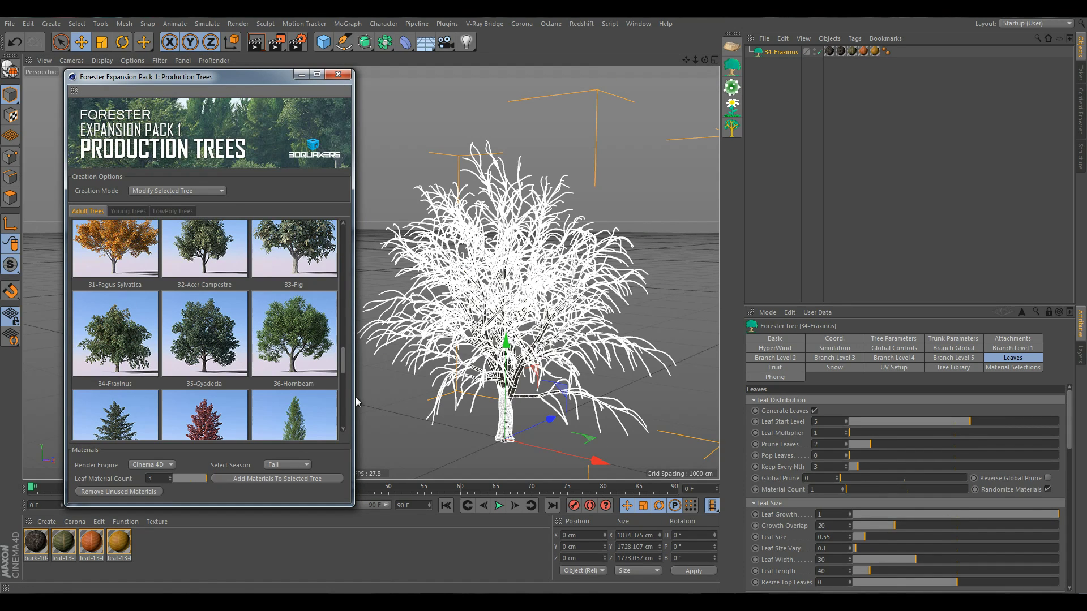
{"action": "left_click", "coordinate": [402, 433]}
{"action": "left_click", "coordinate": [432, 421]}
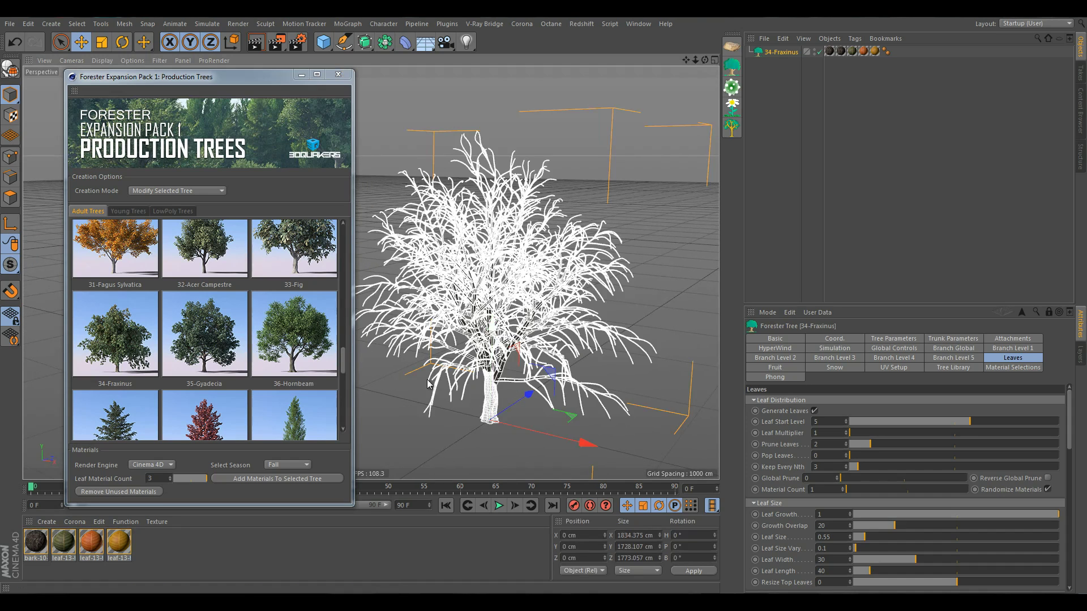
- Set the season to Summer and add the summer materials to the Fraxinus tree
{"action": "left_click", "coordinate": [288, 465]}
{"action": "left_click", "coordinate": [289, 488]}
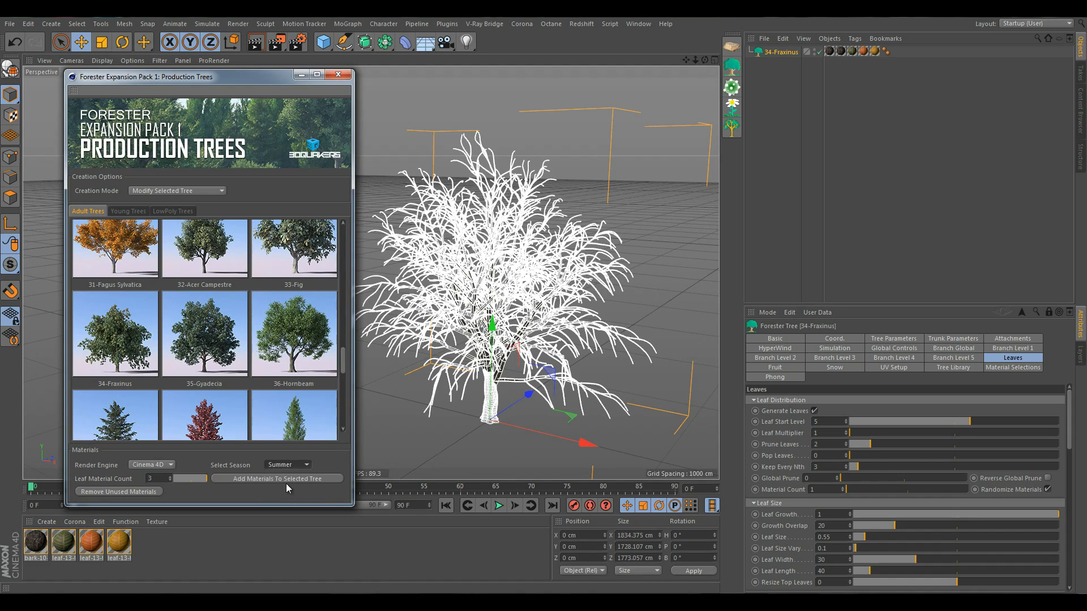
{"action": "left_click", "coordinate": [247, 478]}
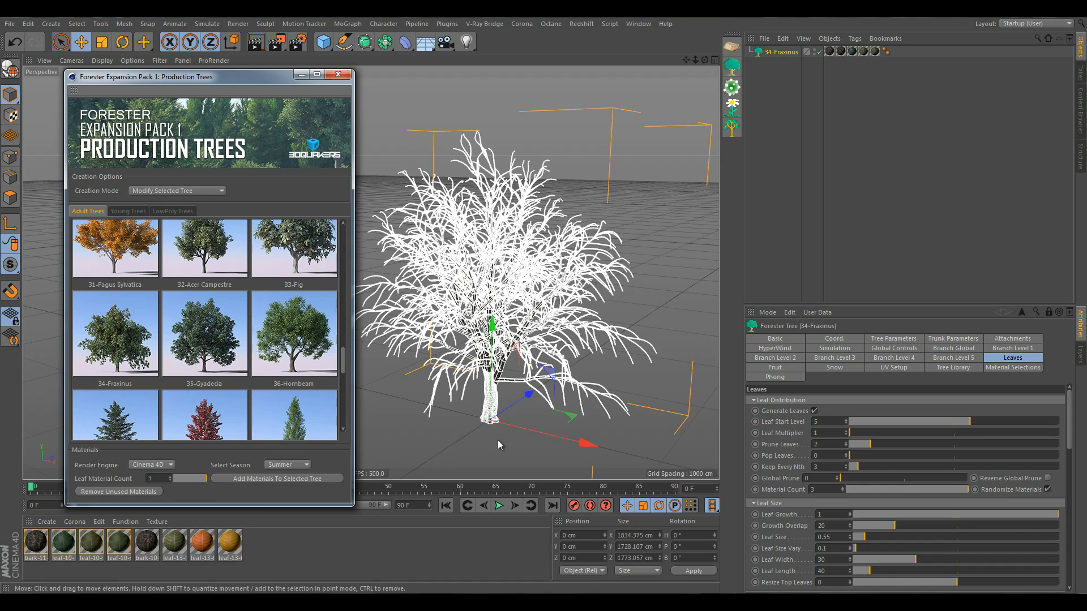
{"action": "left_click", "coordinate": [433, 430]}
- Set the adult Fraxinus tree's viewport levels to 5
{"action": "left_click_drag", "start_coordinate": [531, 352], "coordinate": [475, 335], "text": "alt"}
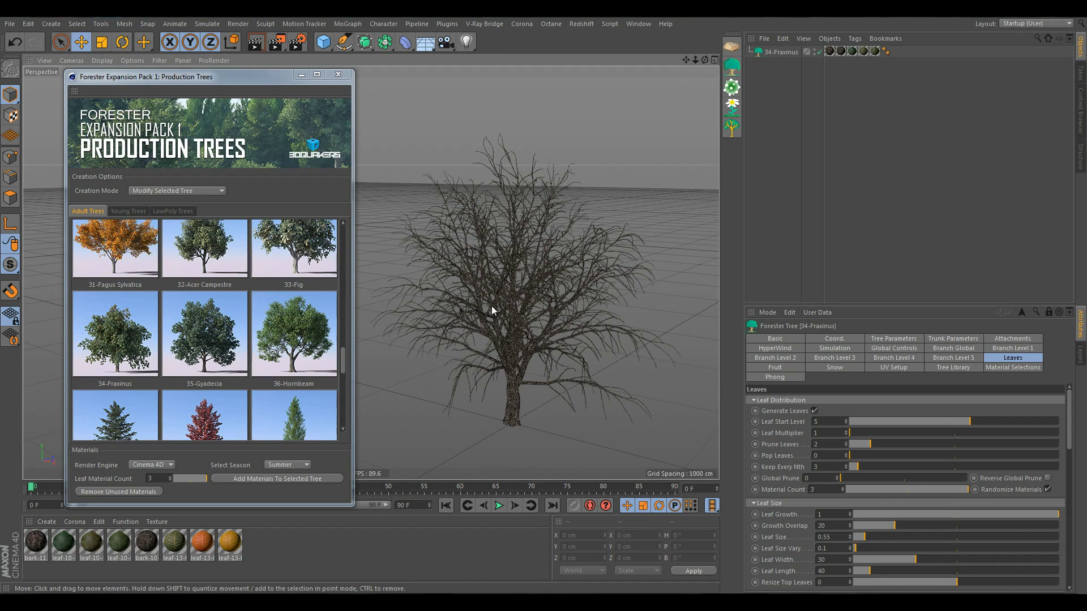
{"action": "left_click", "coordinate": [891, 339]}
{"action": "type", "text": "5"}
{"action": "key", "text": "Return"}
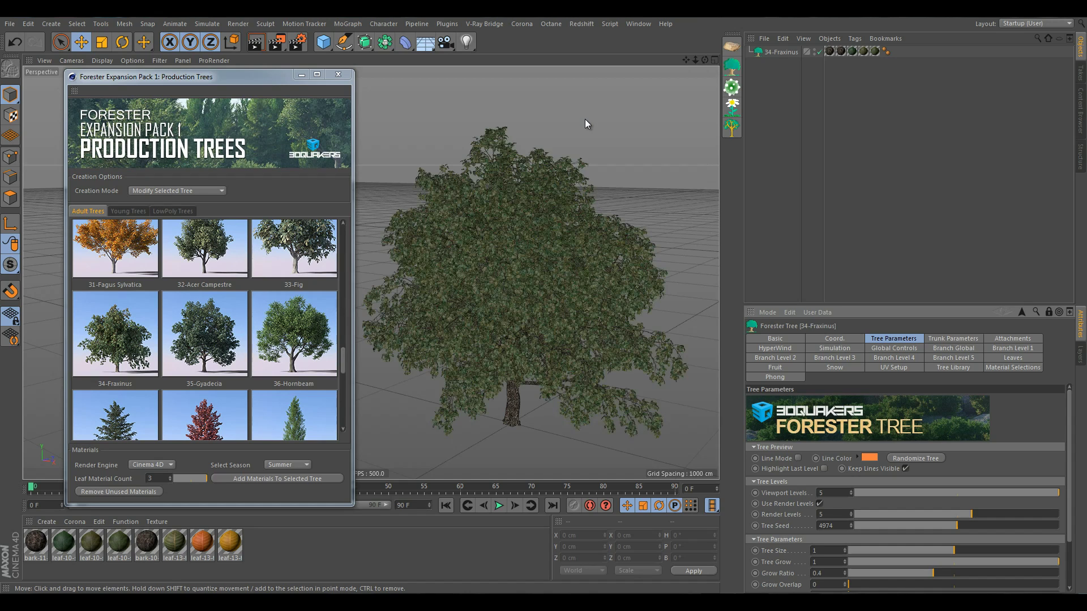
- Examine the adult Fraxinus tree's summer leaves, branches and overall shape from several angles and distances
{"action": "right_click_drag", "start_coordinate": [495, 271], "coordinate": [579, 151], "text": "alt"}
{"action": "left_click_drag", "start_coordinate": [502, 263], "coordinate": [595, 294], "text": "alt"}
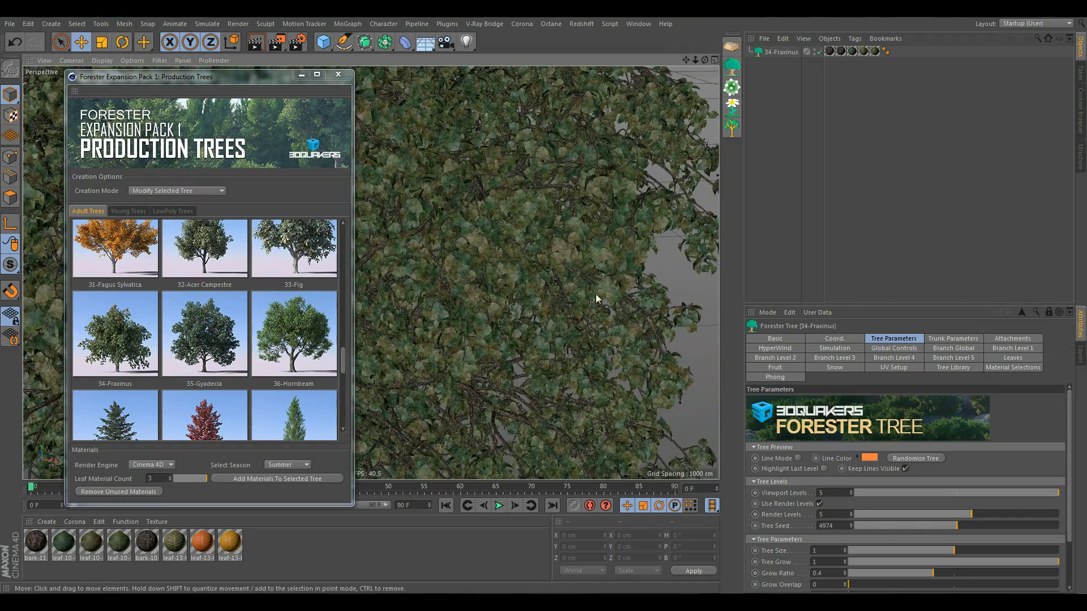
{"action": "right_click_drag", "start_coordinate": [645, 384], "coordinate": [606, 306], "text": "alt"}
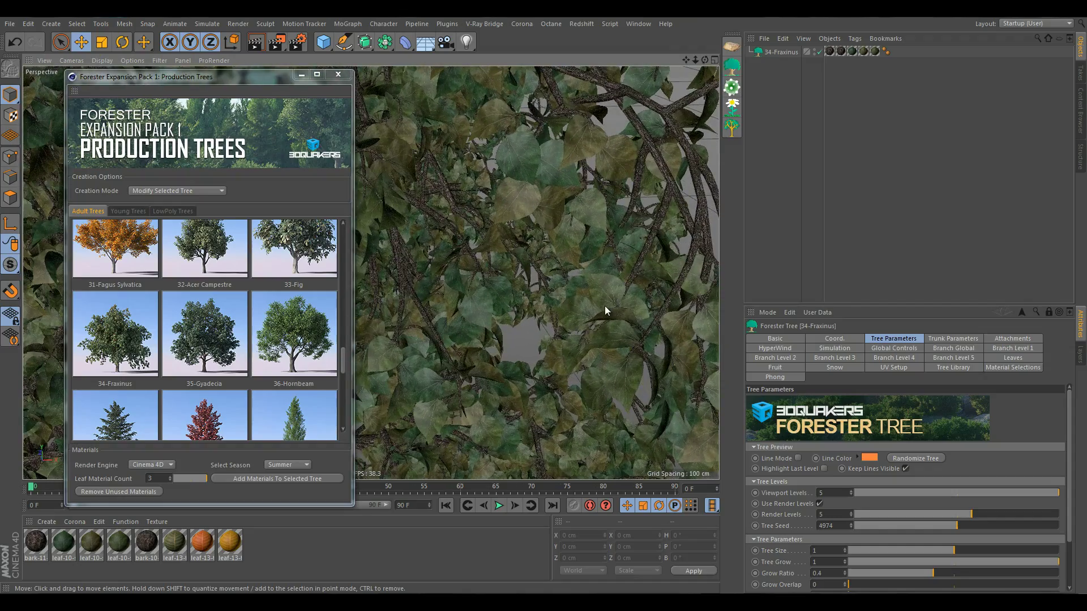
{"action": "middle_click_drag", "start_coordinate": [607, 305], "coordinate": [483, 222], "text": "alt"}
{"action": "right_click_drag", "start_coordinate": [483, 222], "coordinate": [467, 223], "text": "alt"}
{"action": "right_click_drag", "start_coordinate": [579, 278], "coordinate": [609, 228], "text": "alt"}
{"action": "left_click_drag", "start_coordinate": [596, 242], "coordinate": [513, 226], "text": "alt"}
{"action": "right_click_drag", "start_coordinate": [513, 226], "coordinate": [542, 229], "text": "alt"}
{"action": "middle_click_drag", "start_coordinate": [542, 229], "coordinate": [386, 354], "text": "alt"}
{"action": "left_click_drag", "start_coordinate": [511, 328], "coordinate": [517, 314], "text": "alt"}
{"action": "right_click_drag", "start_coordinate": [516, 315], "coordinate": [481, 437], "text": "alt"}
{"action": "middle_click_drag", "start_coordinate": [481, 437], "coordinate": [541, 272], "text": "alt"}
{"action": "left_click_drag", "start_coordinate": [540, 272], "coordinate": [545, 270], "text": "alt"}
{"action": "middle_click_drag", "start_coordinate": [545, 269], "coordinate": [572, 236], "text": "alt"}
{"action": "left_click_drag", "start_coordinate": [572, 236], "coordinate": [521, 200], "text": "alt"}
{"action": "right_click_drag", "start_coordinate": [519, 199], "coordinate": [511, 281], "text": "alt"}
{"action": "left_click_drag", "start_coordinate": [511, 280], "coordinate": [531, 226], "text": "alt"}
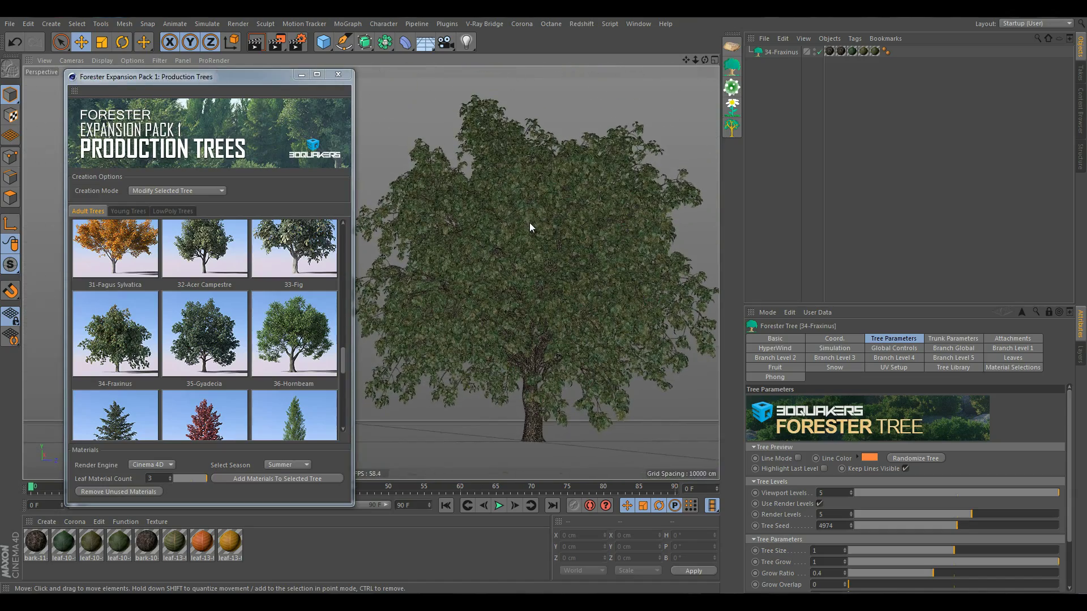
{"action": "left_click_drag", "start_coordinate": [638, 201], "coordinate": [431, 266], "text": "alt"}
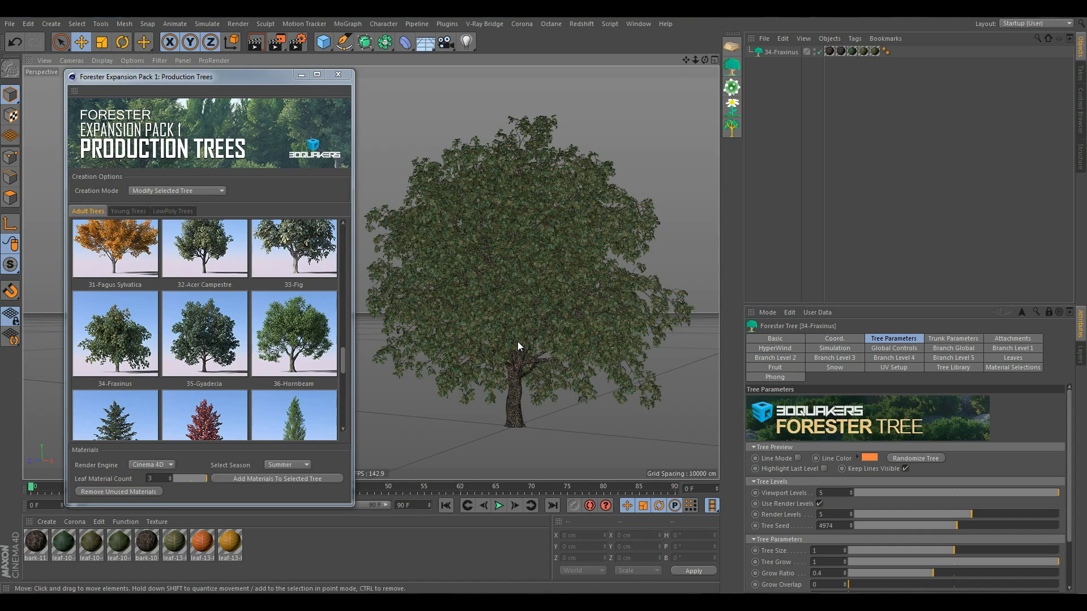
- Browse to the young trees and change the adult Fraxinus into the young 34-Fraxinus
{"action": "left_click_drag", "start_coordinate": [344, 363], "coordinate": [353, 395]}
{"action": "left_click_drag", "start_coordinate": [351, 356], "coordinate": [361, 222]}
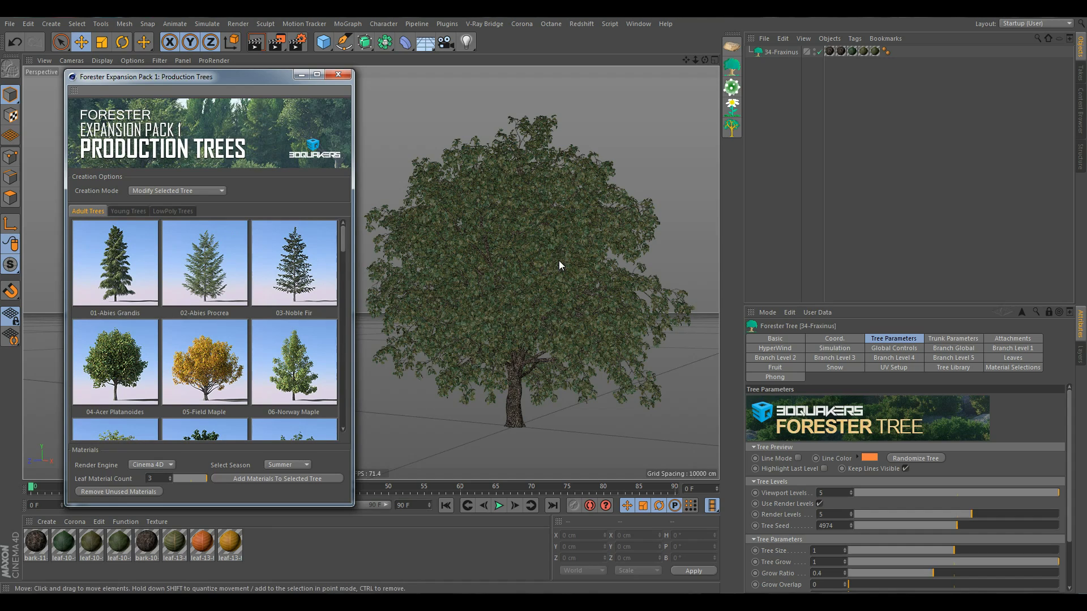
{"action": "left_click_drag", "start_coordinate": [344, 241], "coordinate": [120, 218]}
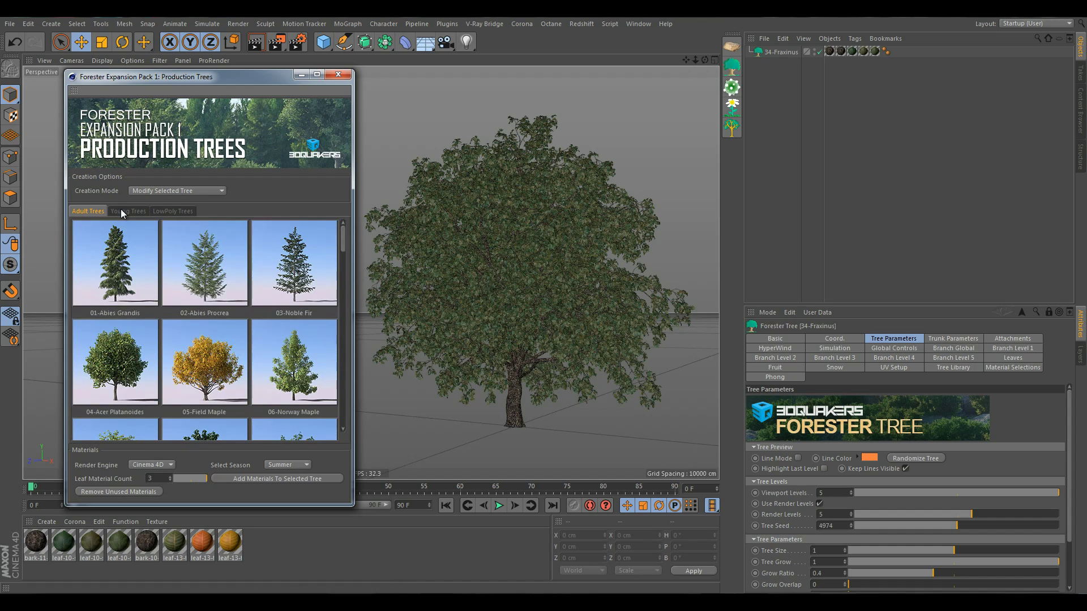
{"action": "left_click", "coordinate": [121, 211]}
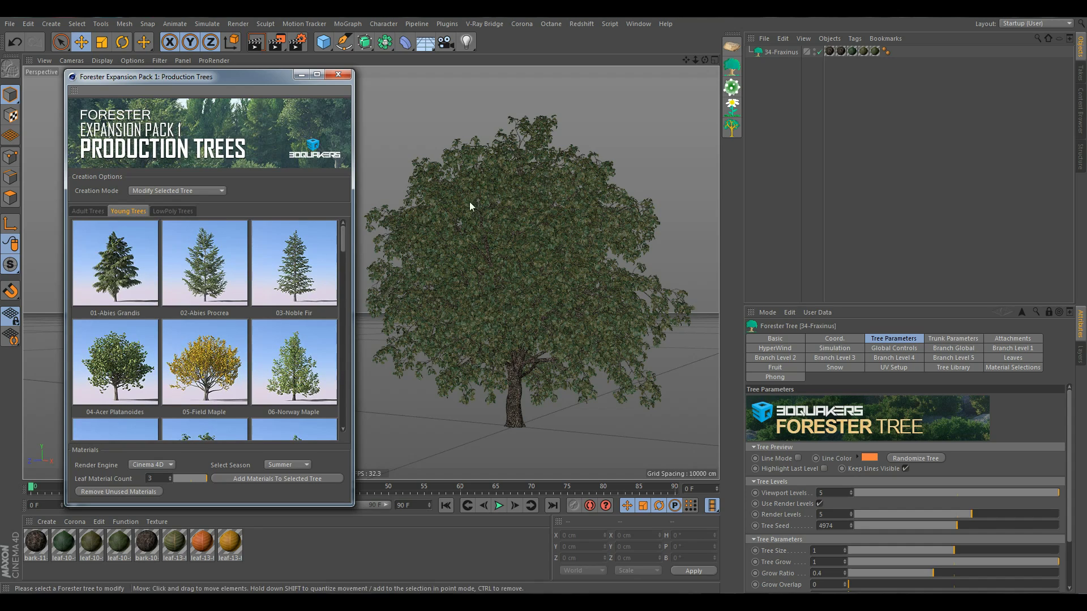
{"action": "left_click_drag", "start_coordinate": [343, 243], "coordinate": [344, 358]}
{"action": "left_click", "coordinate": [484, 283]}
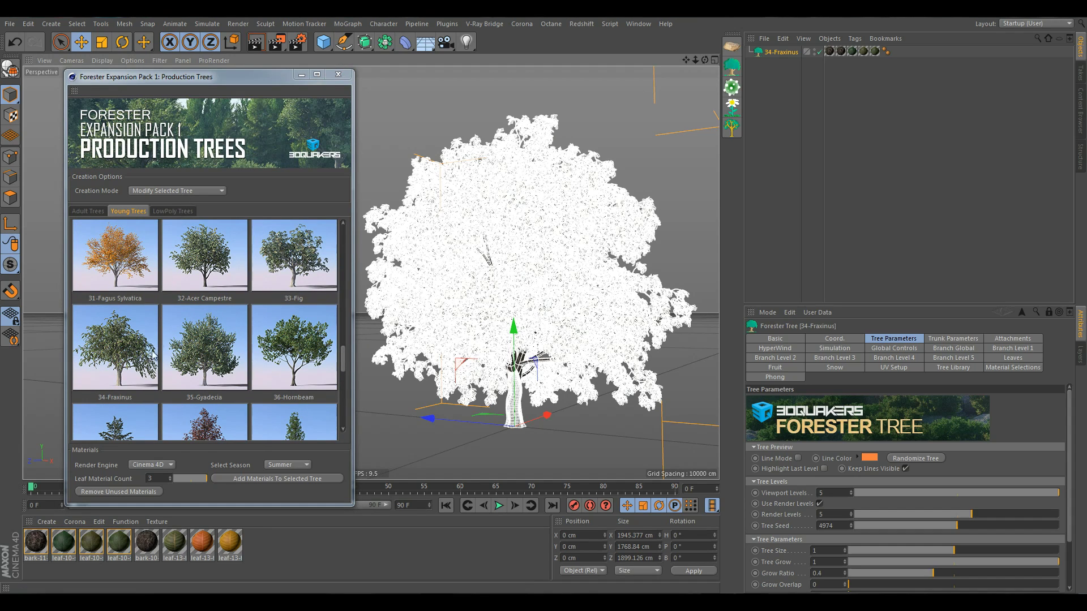
{"action": "left_click", "coordinate": [128, 355]}
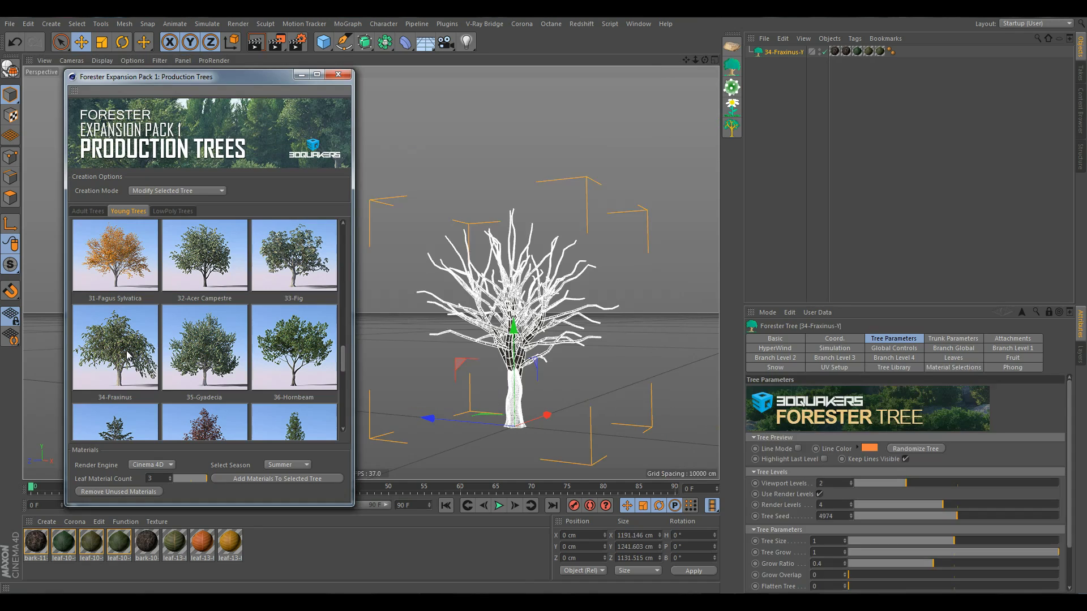
{"action": "left_click", "coordinate": [526, 406]}
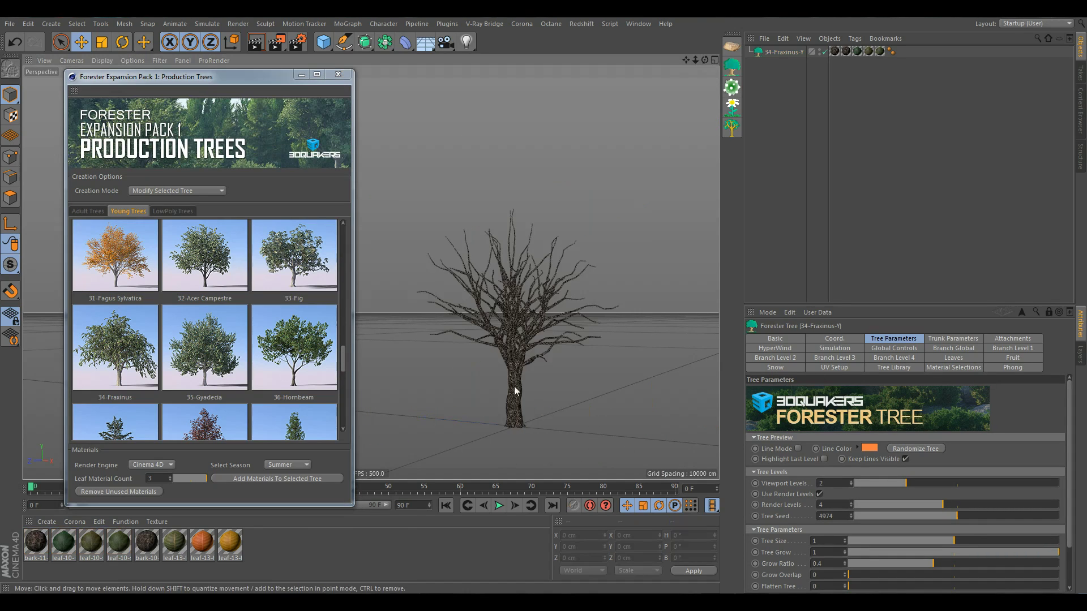
- Set the young Fraxinus tree's viewport levels to 4 and examine its foliage
{"action": "left_click", "coordinate": [851, 480]}
{"action": "left_click", "coordinate": [850, 480]}
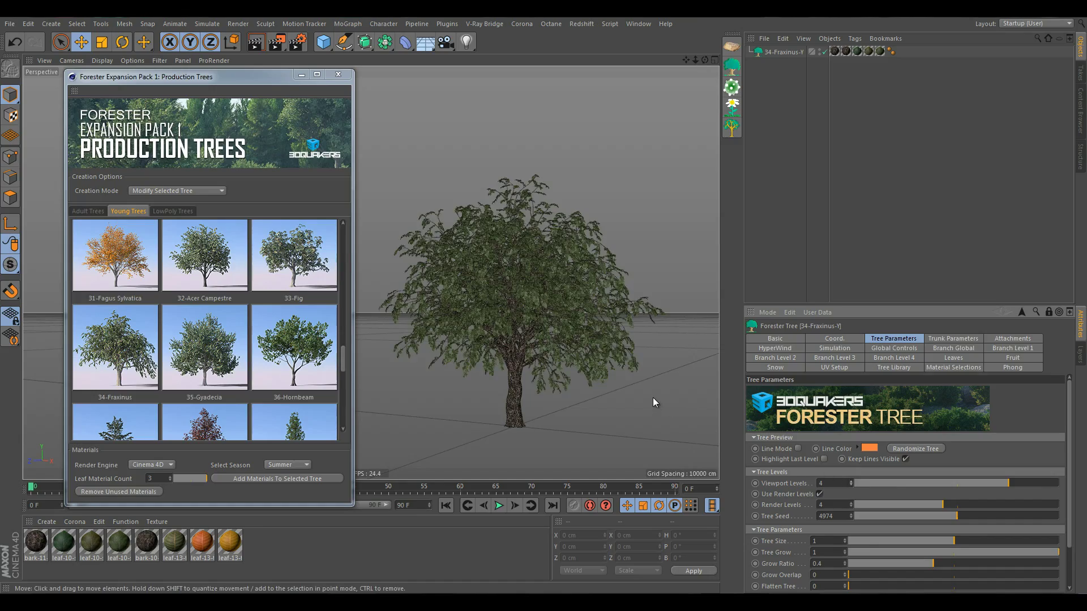
{"action": "left_click_drag", "start_coordinate": [576, 318], "coordinate": [531, 335], "text": "alt"}
{"action": "right_click_drag", "start_coordinate": [602, 263], "coordinate": [679, 212], "text": "alt"}
{"action": "left_click_drag", "start_coordinate": [484, 239], "coordinate": [600, 239], "text": "alt"}
{"action": "right_click_drag", "start_coordinate": [600, 239], "coordinate": [519, 344], "text": "alt"}
{"action": "left_click_drag", "start_coordinate": [519, 344], "coordinate": [577, 252], "text": "alt"}
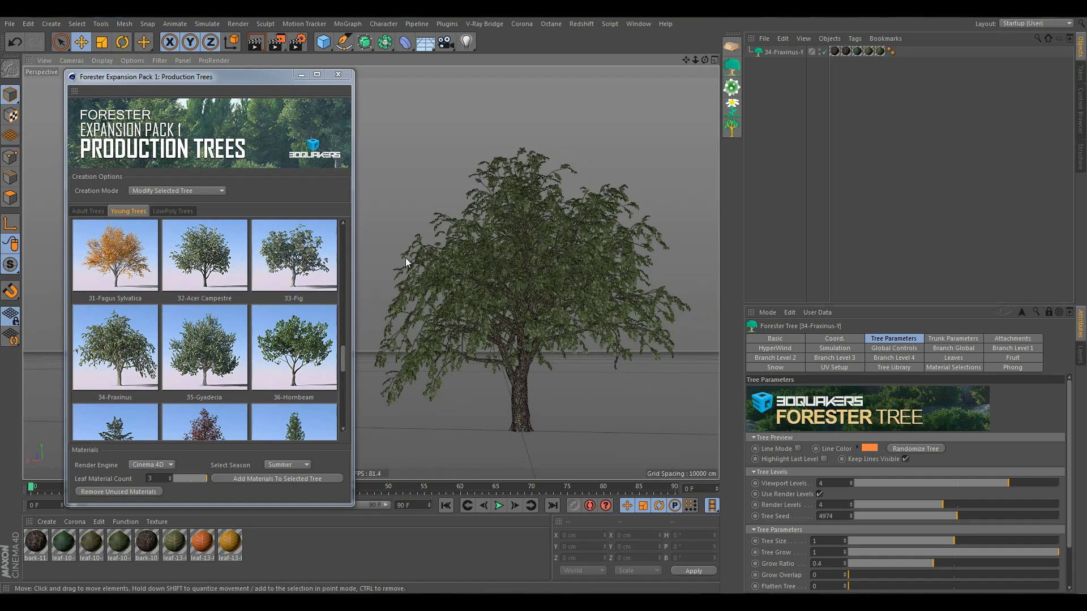
- Change the young Fraxinus into the low-poly 34-Fraxinus and examine its foliage
{"action": "left_click", "coordinate": [170, 212]}
{"action": "left_click_drag", "start_coordinate": [345, 246], "coordinate": [352, 371]}
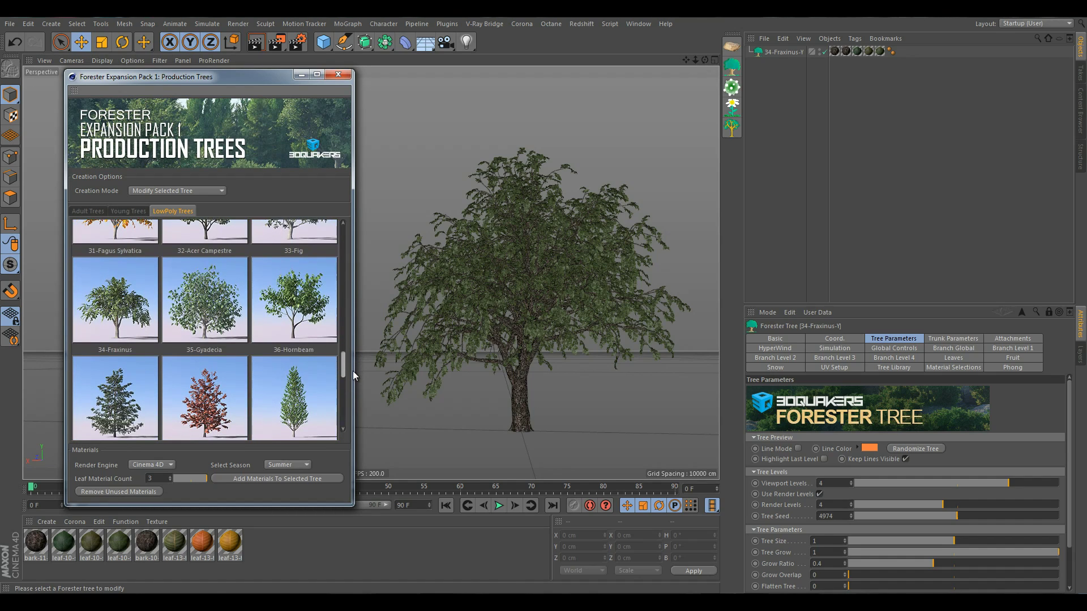
{"action": "left_click", "coordinate": [115, 314]}
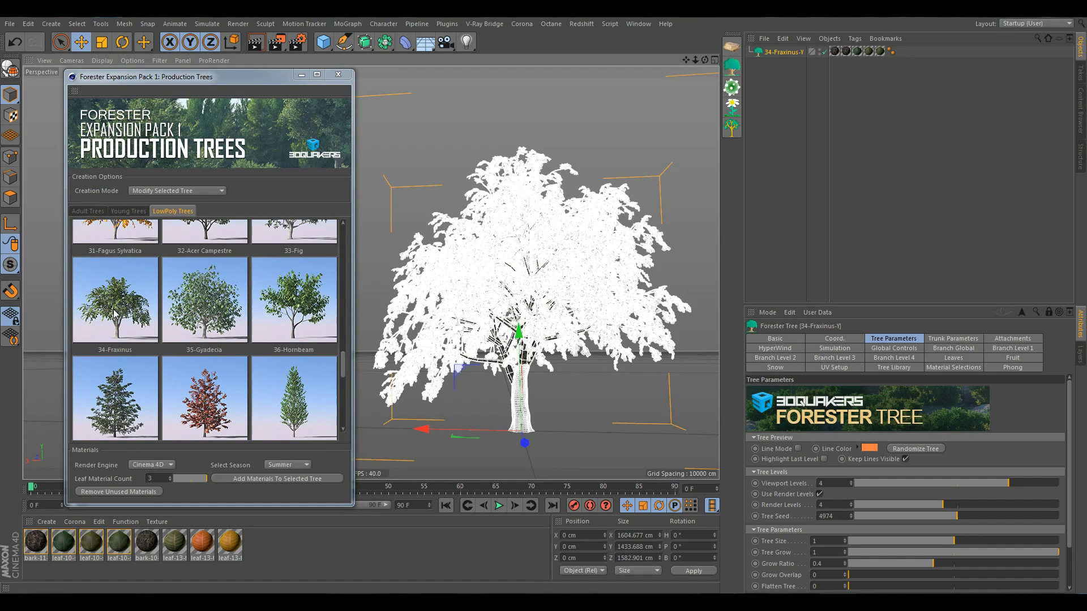
{"action": "left_click_drag", "start_coordinate": [544, 305], "coordinate": [471, 334], "text": "alt"}
{"action": "right_click_drag", "start_coordinate": [471, 333], "coordinate": [531, 293], "text": "alt"}
{"action": "left_click_drag", "start_coordinate": [531, 294], "coordinate": [566, 281], "text": "alt"}
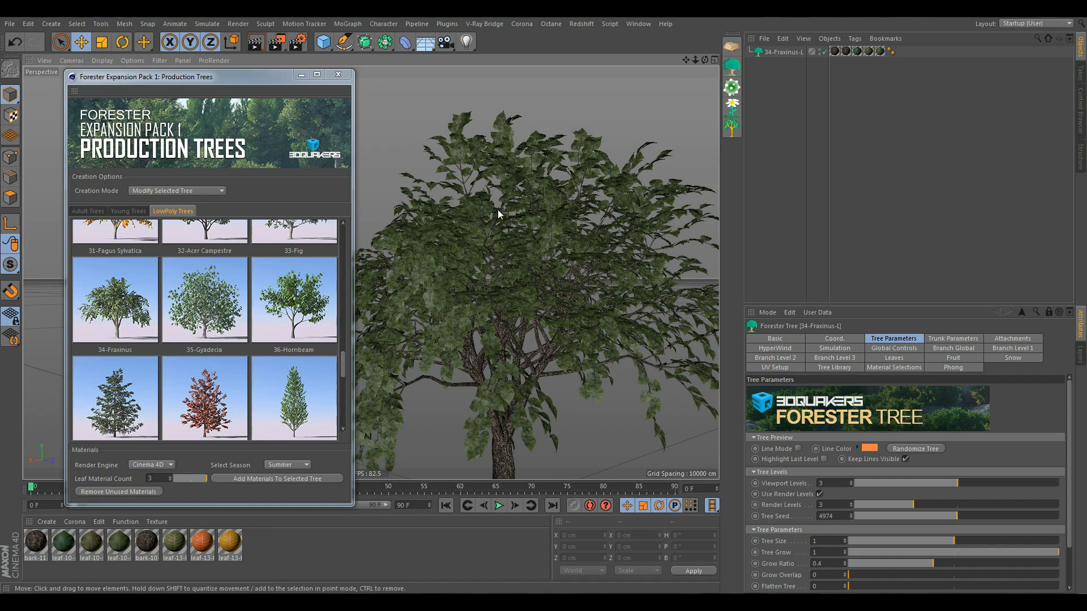
- Render the current view with the whole low-poly Fraxinus tree in frame
{"action": "right_click_drag", "start_coordinate": [451, 263], "coordinate": [433, 243], "text": "alt"}
{"action": "left_click_drag", "start_coordinate": [432, 243], "coordinate": [534, 266], "text": "alt"}
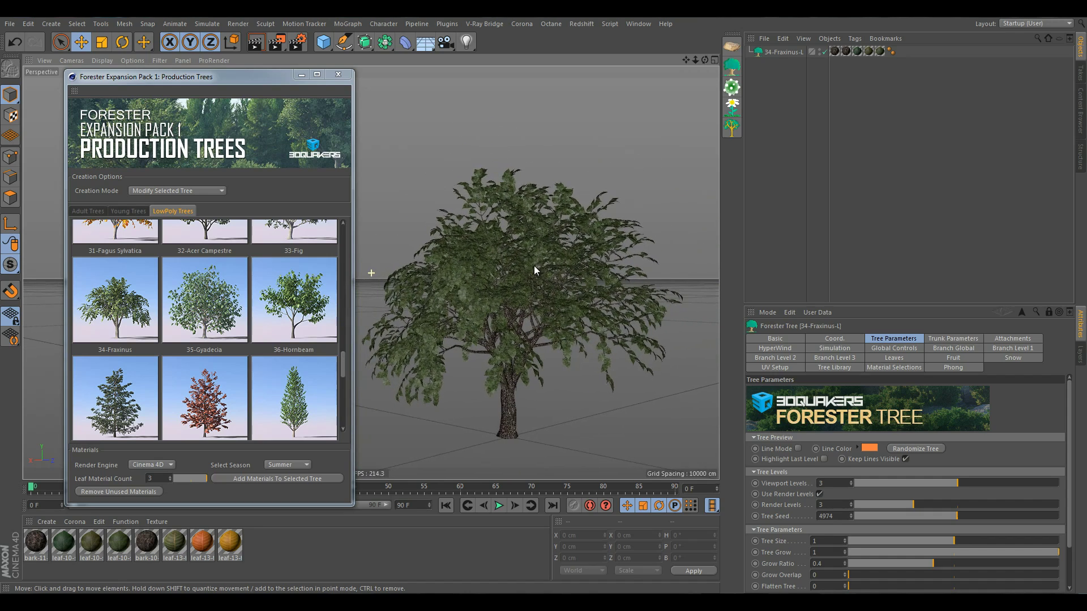
{"action": "left_click", "coordinate": [262, 43]}
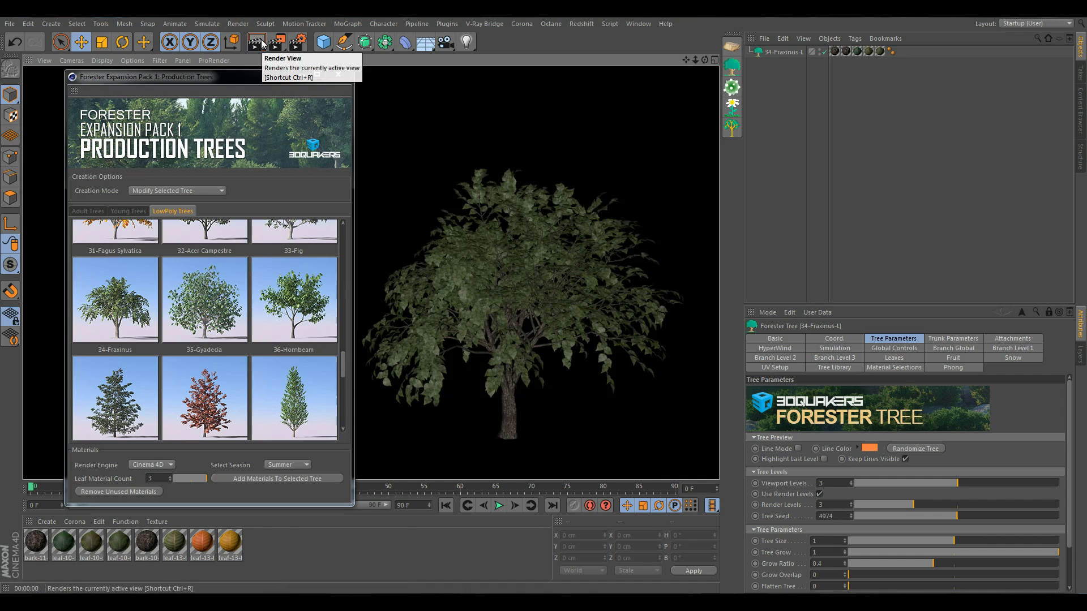
{"action": "mouse_move", "coordinate": [617, 142]}
{"action": "left_mouse_down", "text": "alt"}
{"action": "mouse_move", "coordinate": [590, 135]}
{"action": "mouse_move", "coordinate": [623, 151]}
{"action": "left_mouse_up", "text": "alt"}
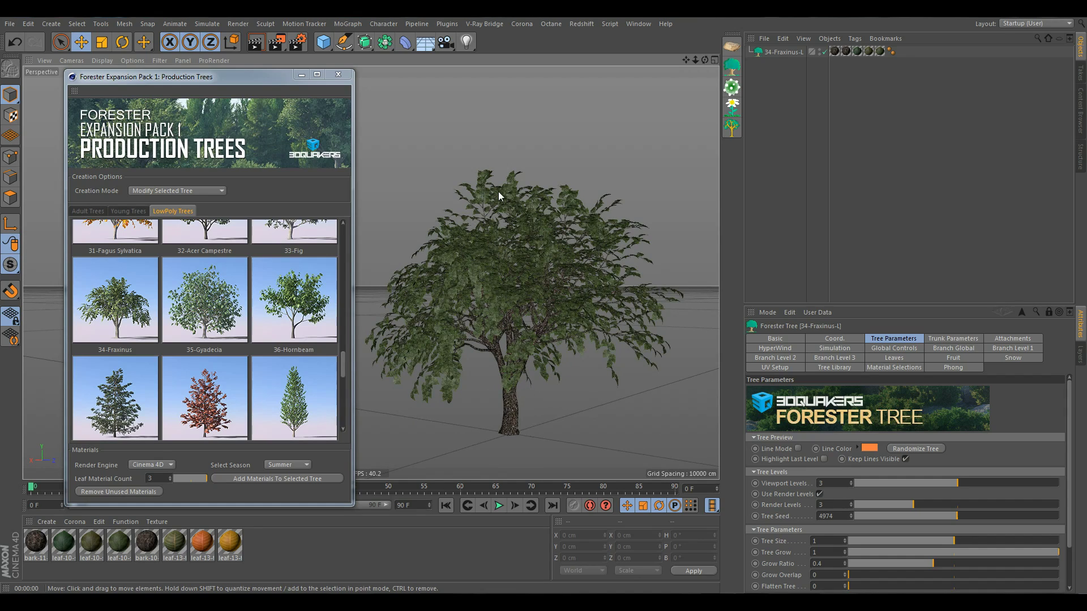
{"action": "scroll", "coordinate": [474, 322], "scroll_direction": "down", "scroll_amount": 5}
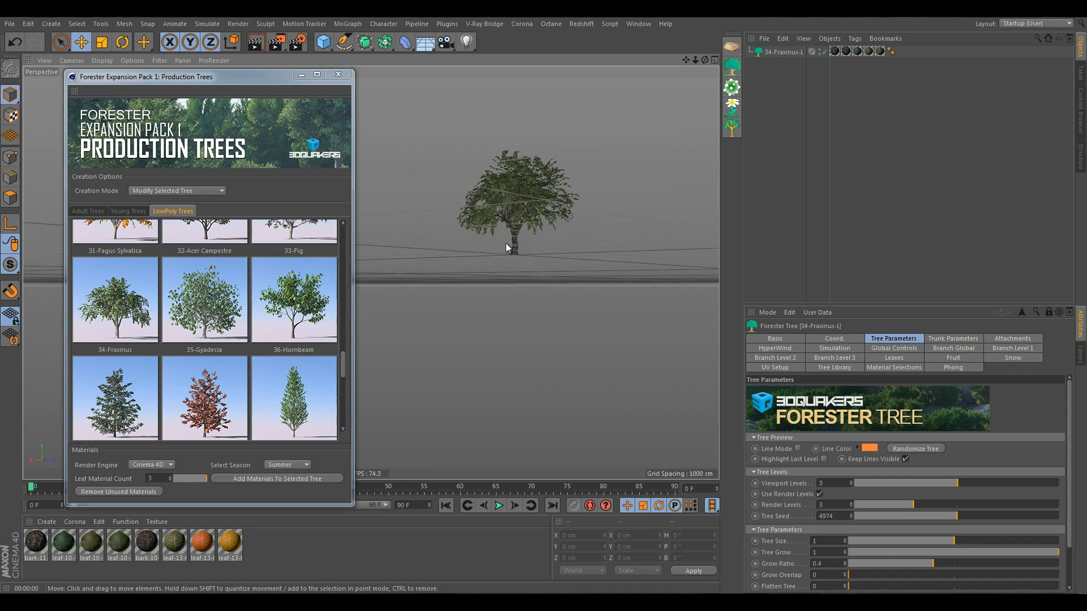
- Turn on HyperWind for the low-poly Fraxinus with the whole tree in frame and play the animation
{"action": "left_click_drag", "start_coordinate": [514, 190], "coordinate": [484, 327], "text": "alt"}
{"action": "scroll", "coordinate": [543, 300], "scroll_direction": "down", "scroll_amount": 6}
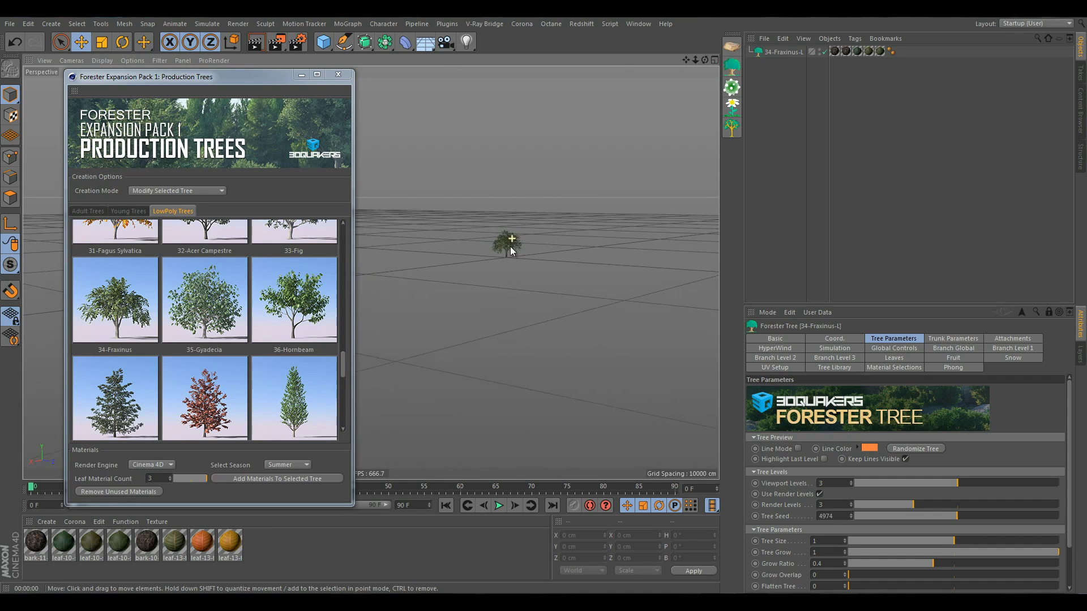
{"action": "left_click_drag", "start_coordinate": [498, 282], "coordinate": [505, 252], "text": "alt"}
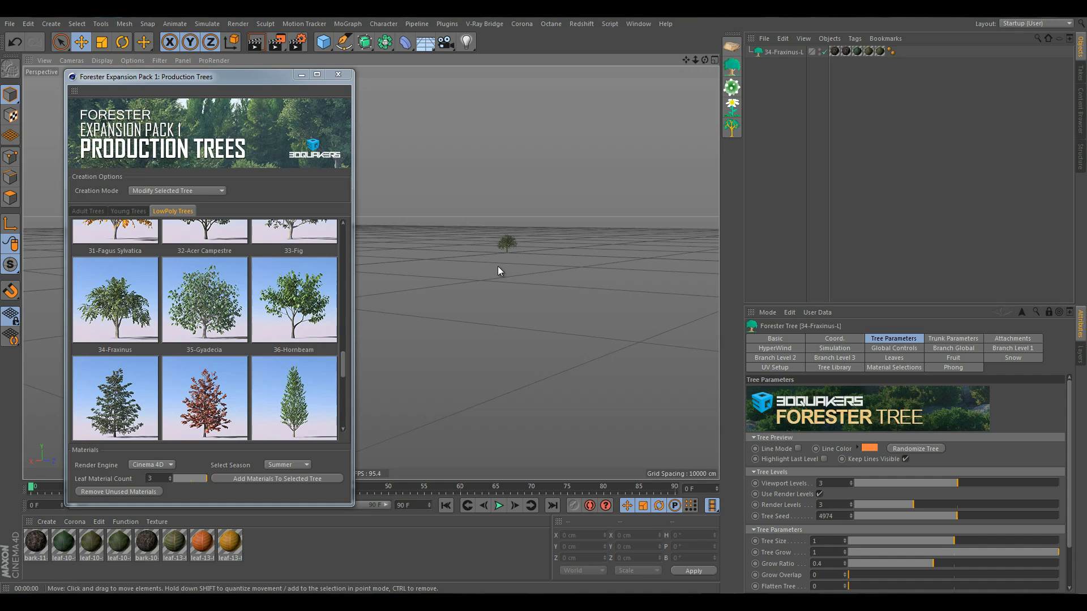
{"action": "scroll", "coordinate": [498, 266], "scroll_direction": "up", "scroll_amount": 10}
{"action": "left_click_drag", "start_coordinate": [566, 275], "coordinate": [564, 265], "text": "alt"}
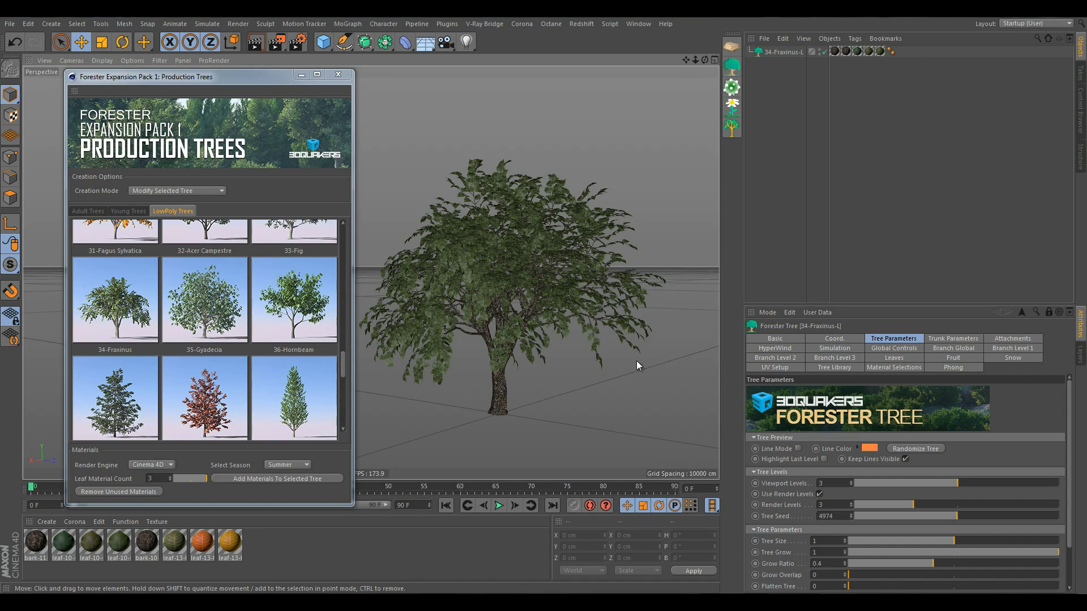
{"action": "left_click", "coordinate": [770, 348]}
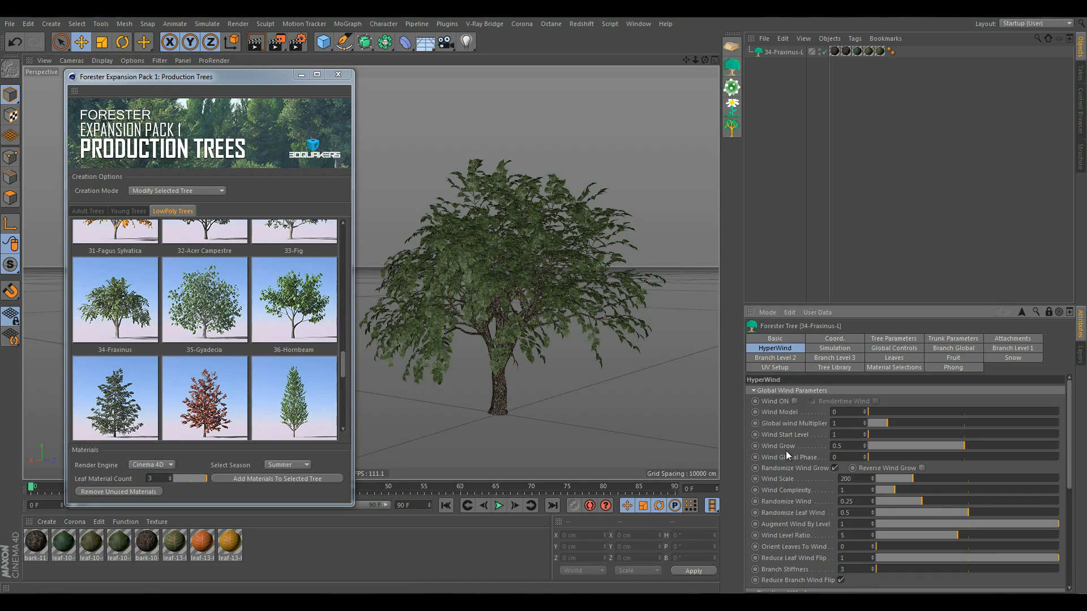
{"action": "left_click", "coordinate": [795, 401]}
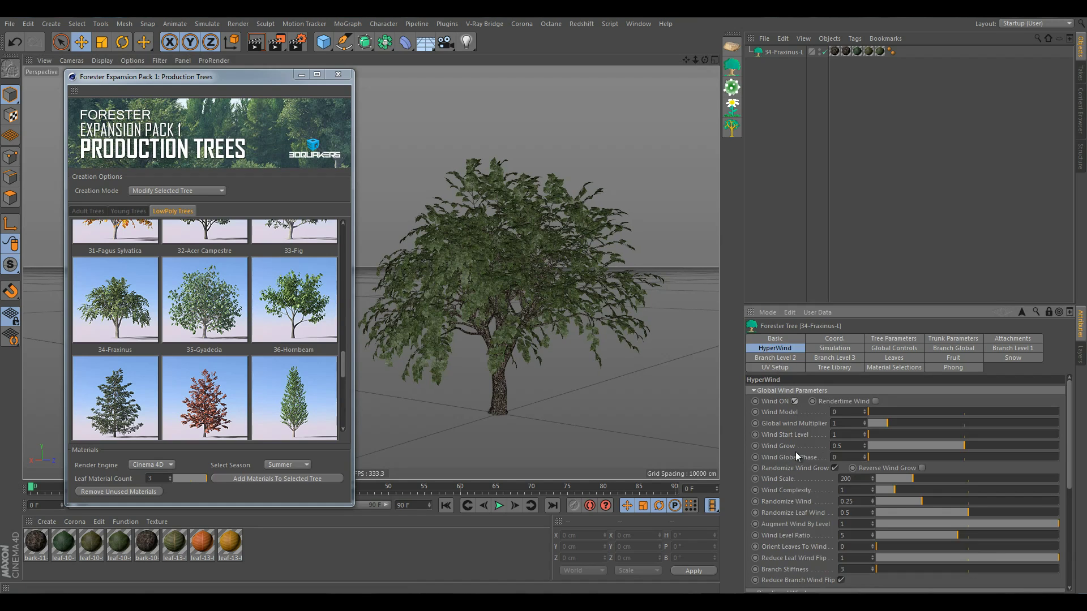
{"action": "left_click", "coordinate": [499, 506]}
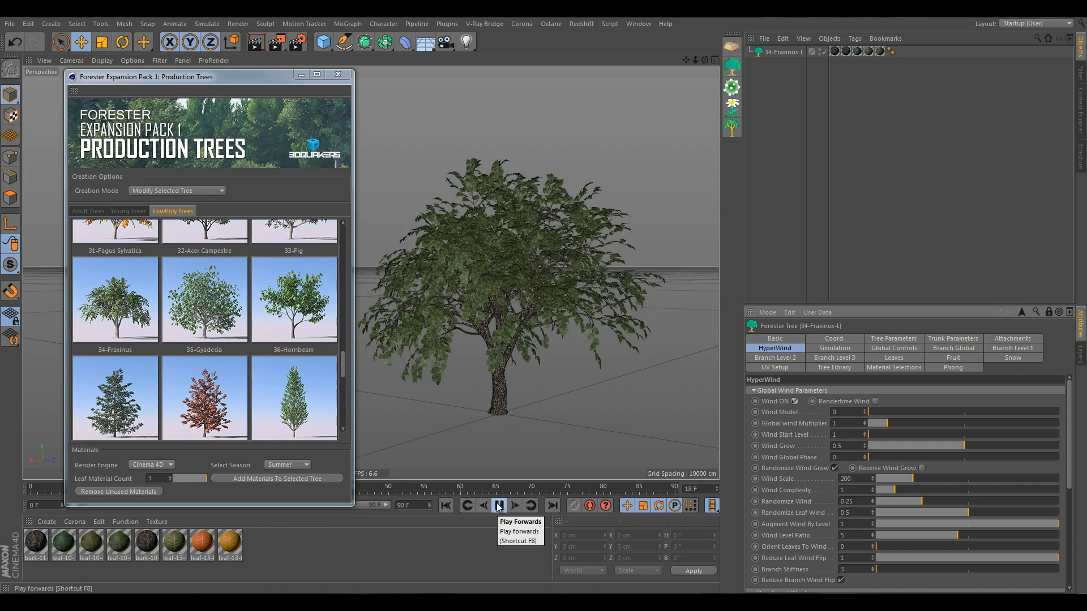
- Display the Fraxinus in Line Mode and raise its global wind multiplier to 5.06 while the animation plays
{"action": "left_click", "coordinate": [884, 338]}
{"action": "left_click", "coordinate": [799, 447]}
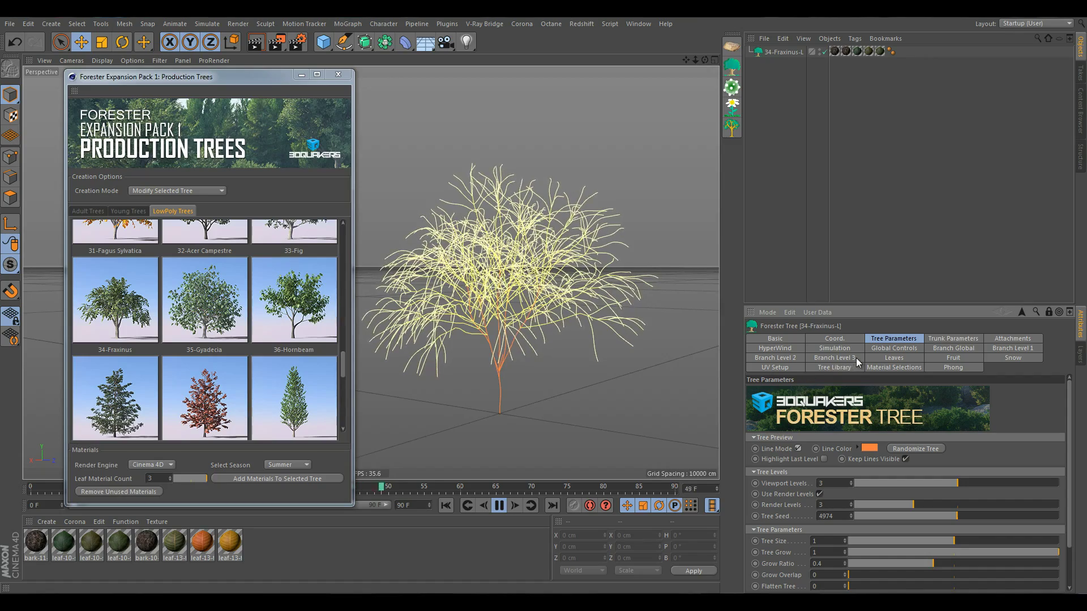
{"action": "left_click", "coordinate": [780, 350]}
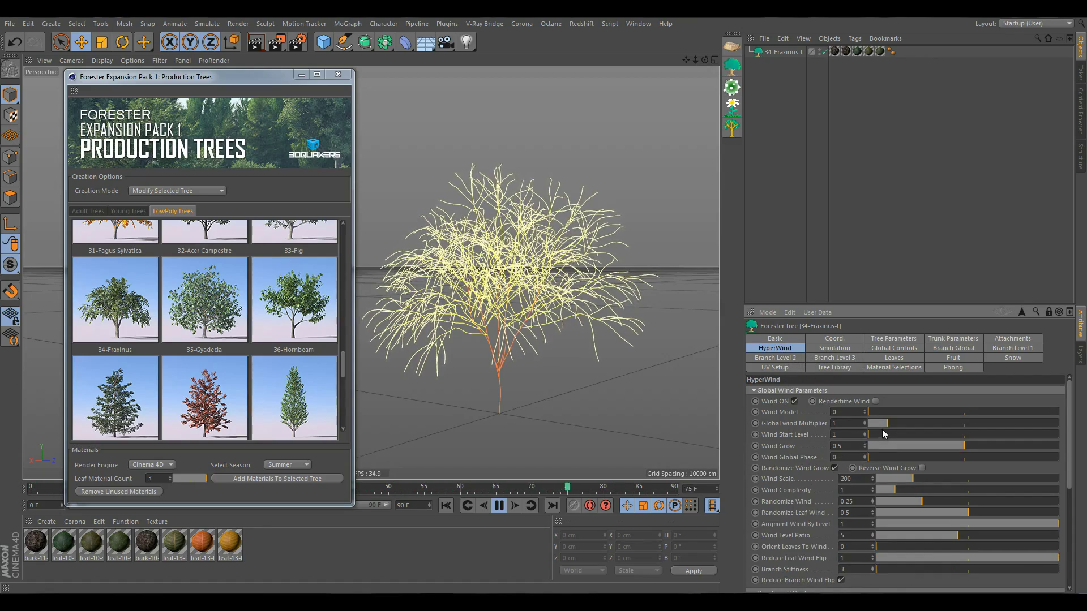
{"action": "left_click_drag", "start_coordinate": [888, 424], "coordinate": [970, 420]}
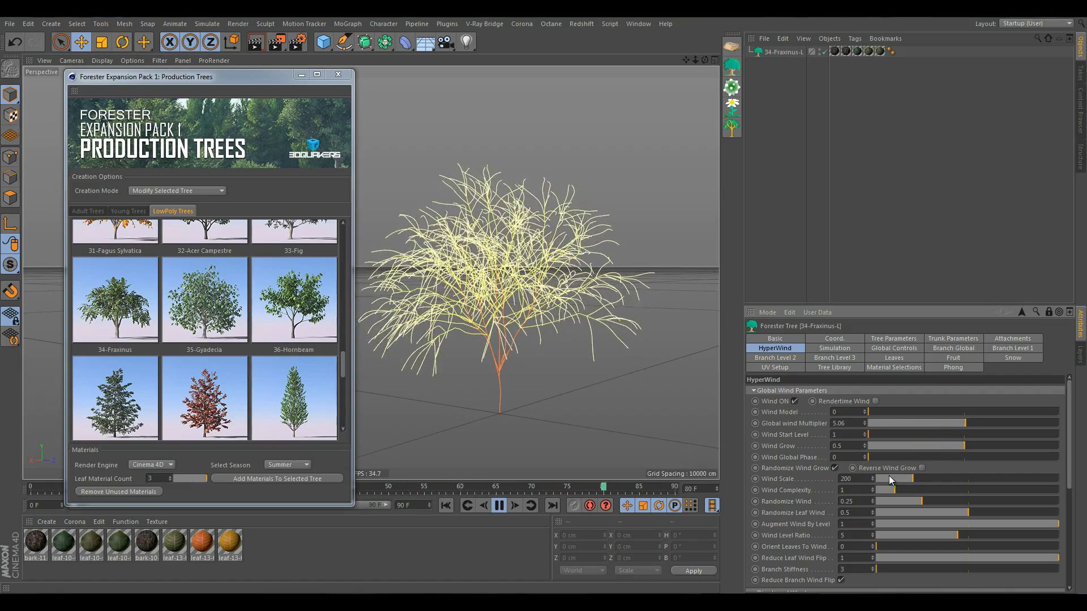
- Review the Directional Wind settings and the tree's motion, and stop playback with the timeline back at the first frame
{"action": "scroll", "coordinate": [785, 510], "scroll_direction": "down", "scroll_amount": 4}
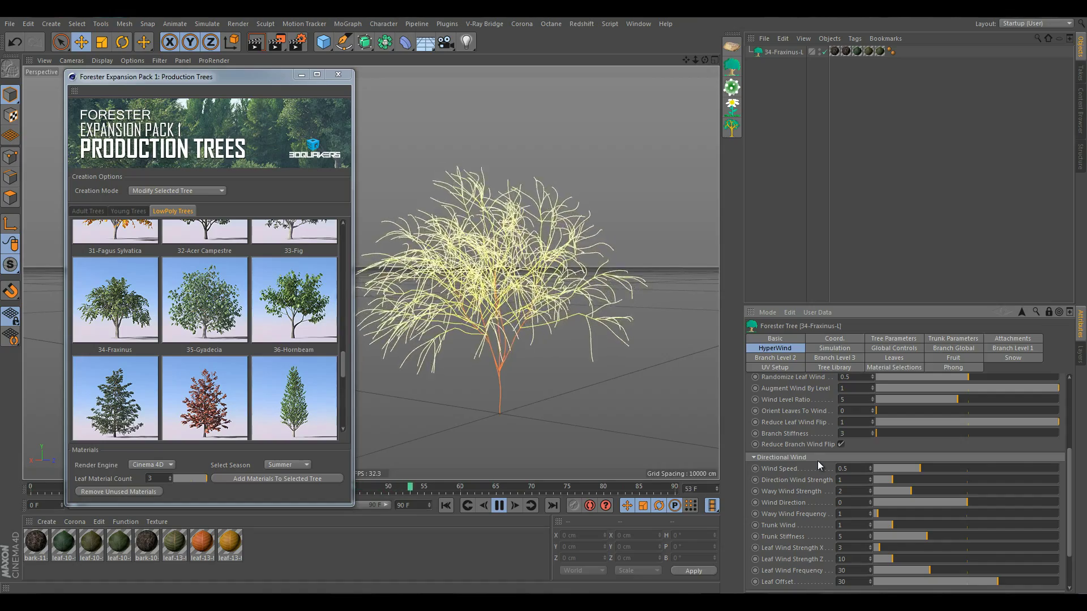
{"action": "left_click_drag", "start_coordinate": [459, 124], "coordinate": [536, 140], "text": "alt"}
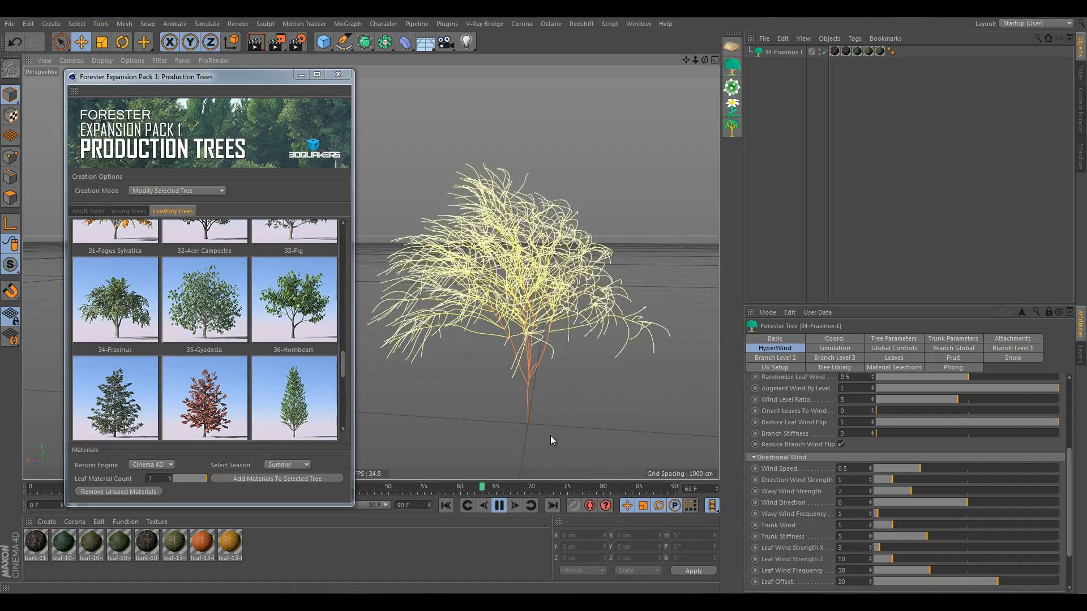
{"action": "left_click", "coordinate": [498, 505]}
{"action": "left_click", "coordinate": [446, 505]}
- Return to the start of the low-poly tree library and show the render engine choices for the materials
{"action": "left_click_drag", "start_coordinate": [342, 365], "coordinate": [359, 226]}
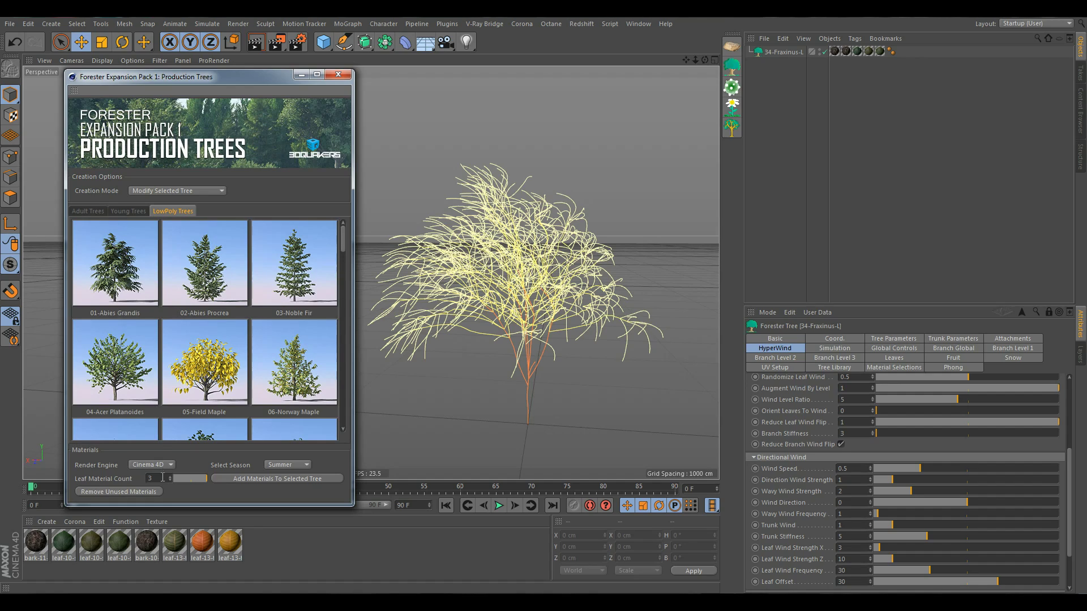
{"action": "left_click", "coordinate": [151, 465]}
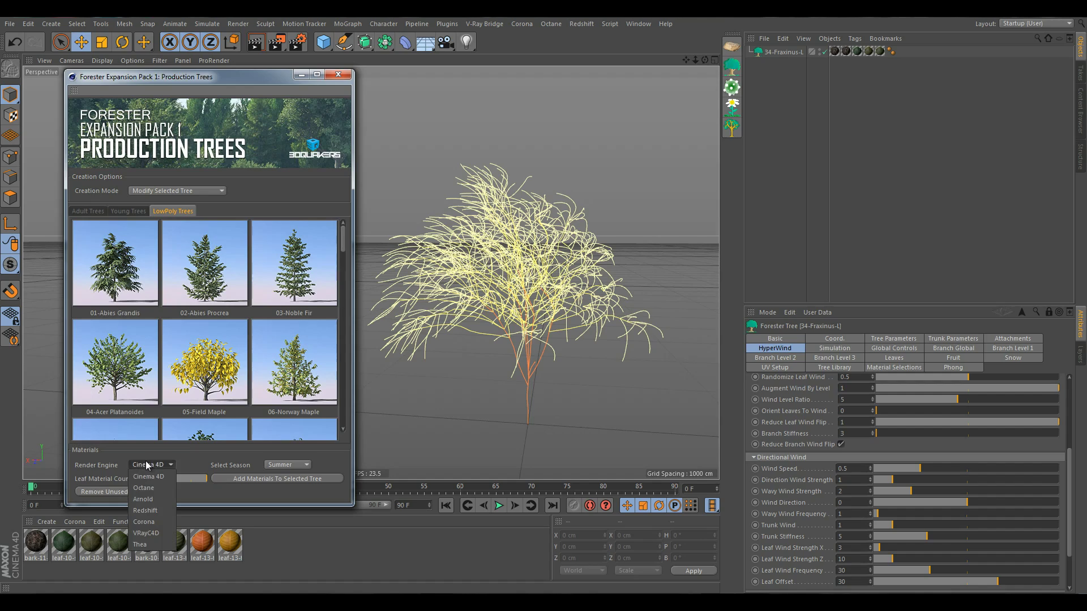